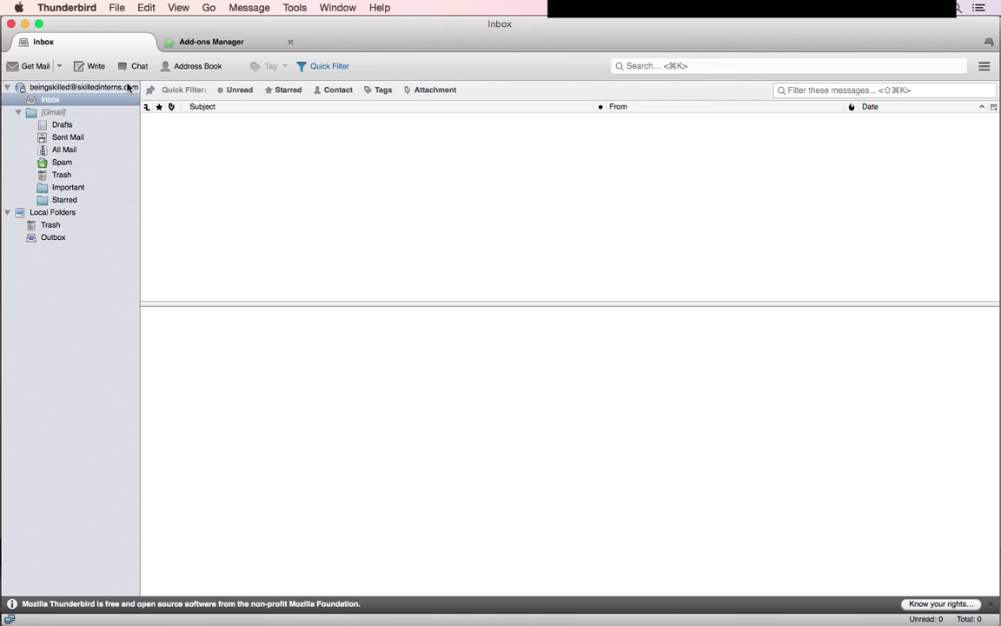
- Search the add-ons for 'merge' and install Mail Merge 3.8.0
left_click(128, 88)
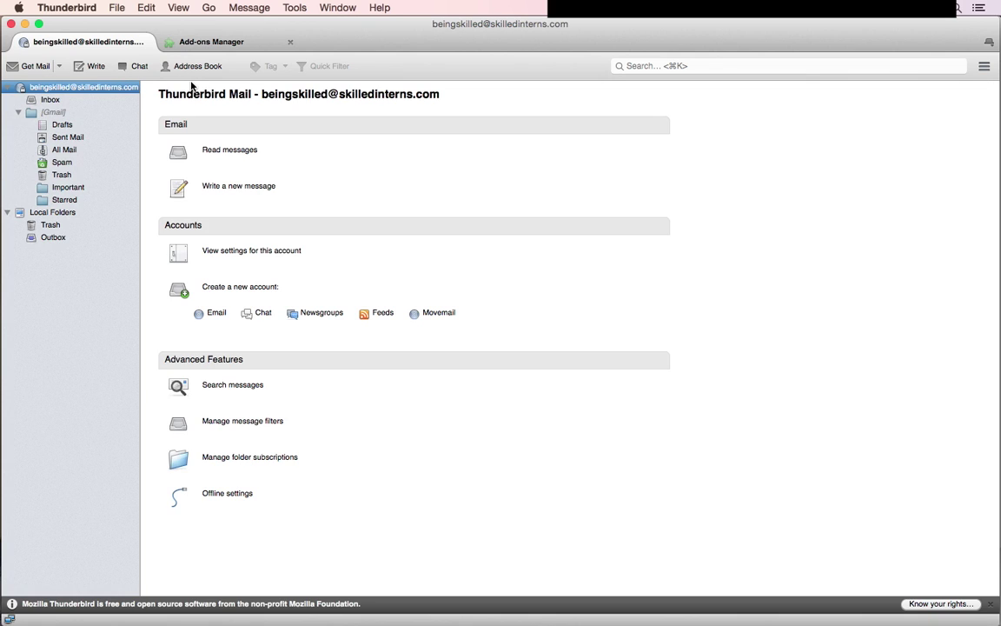
left_click(250, 41)
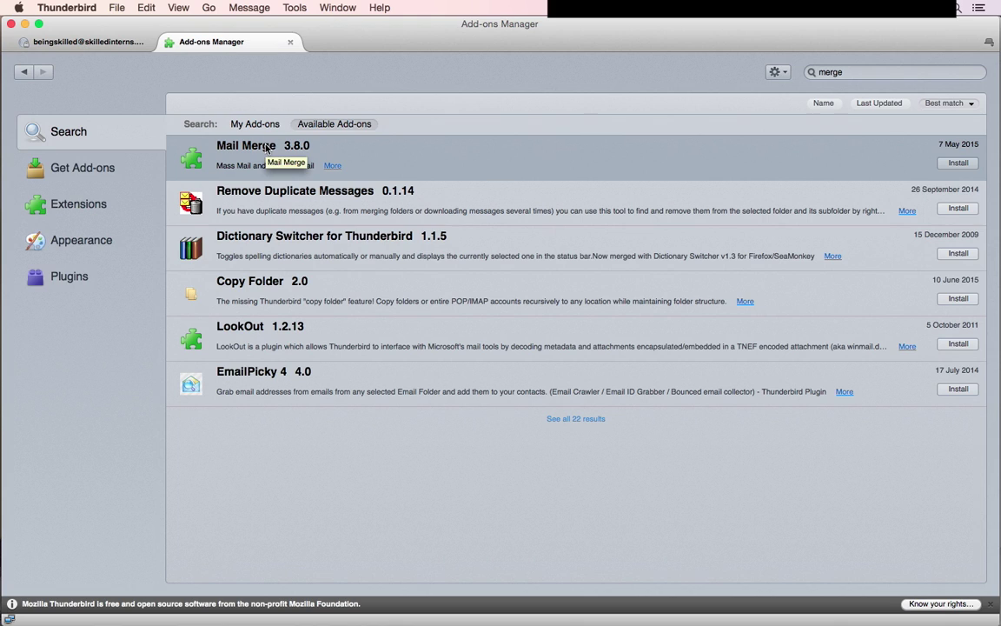
left_click(299, 7)
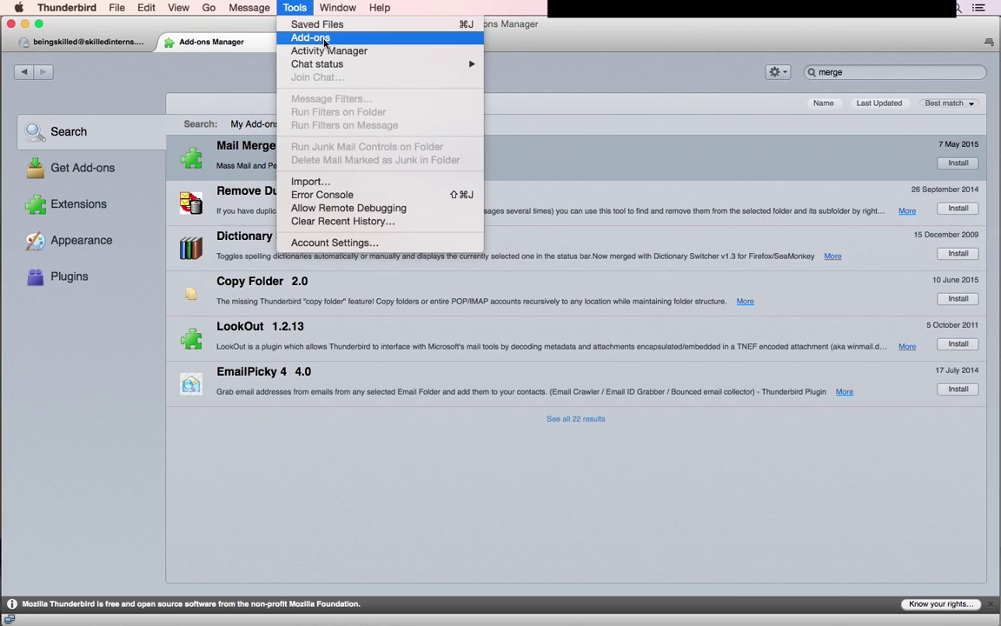
left_click(294, 37)
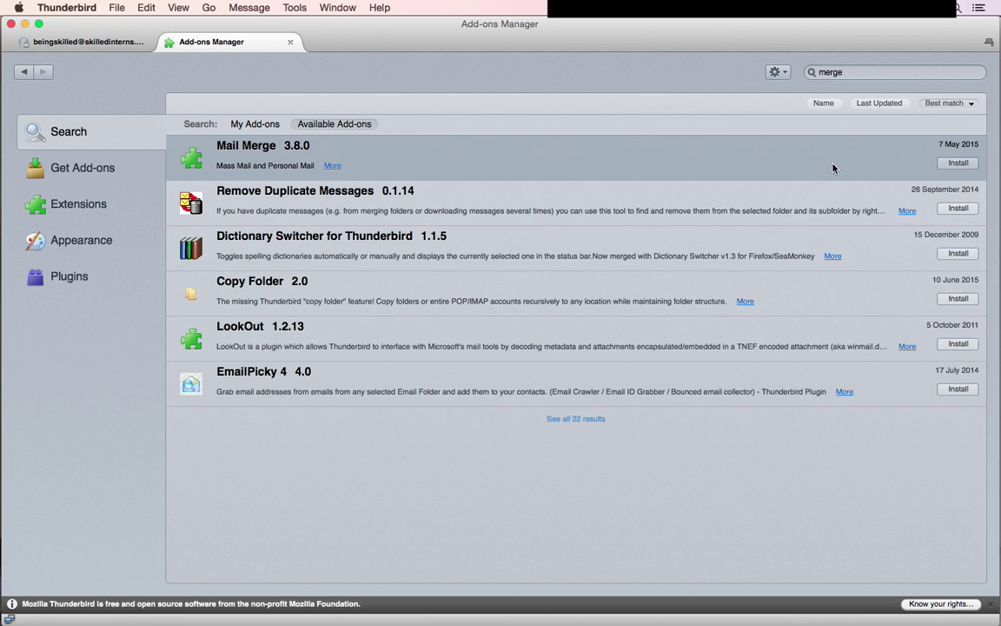
left_click(845, 76)
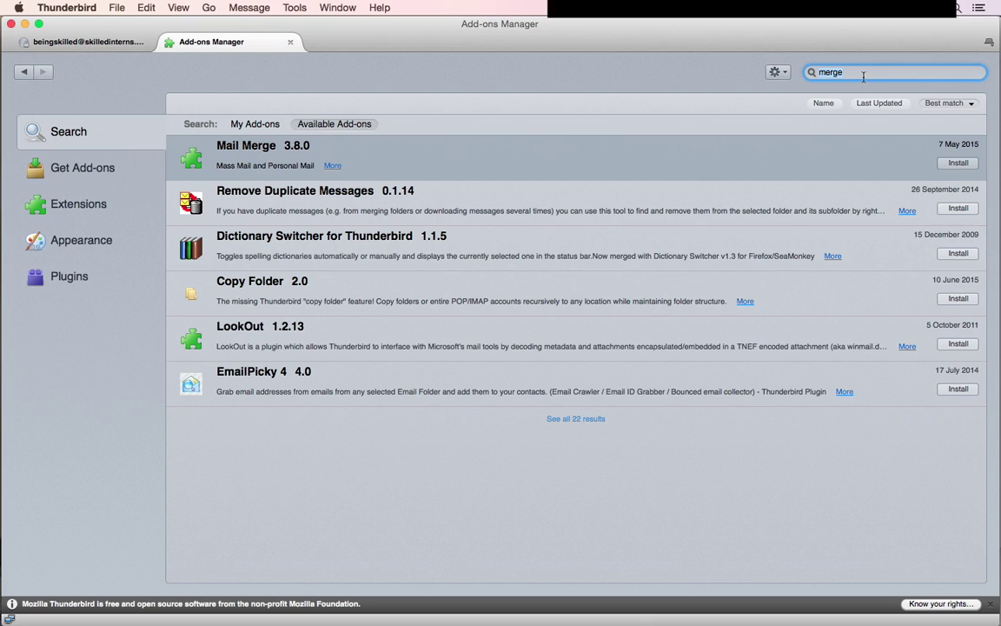
key("BackSpace")
key("BackSpace")
key("BackSpace")
key("BackSpace")
key("BackSpace")
type("merge")
key("Return")
left_click(955, 168)
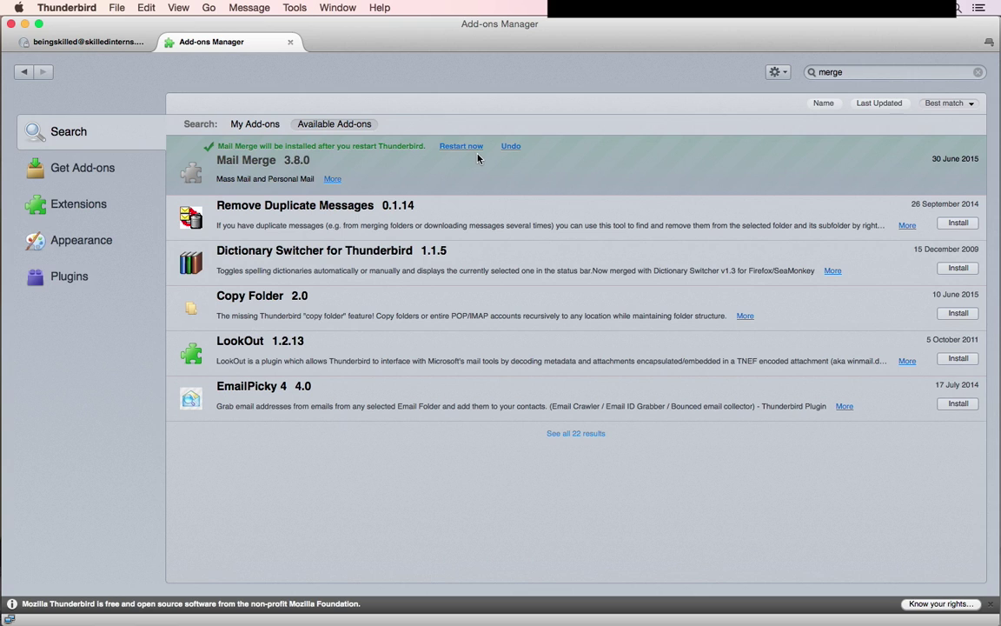
- Restart Thunderbird, then open Mail Merge 3.8.0's details page and scroll through its usage instructions
left_click(478, 149)
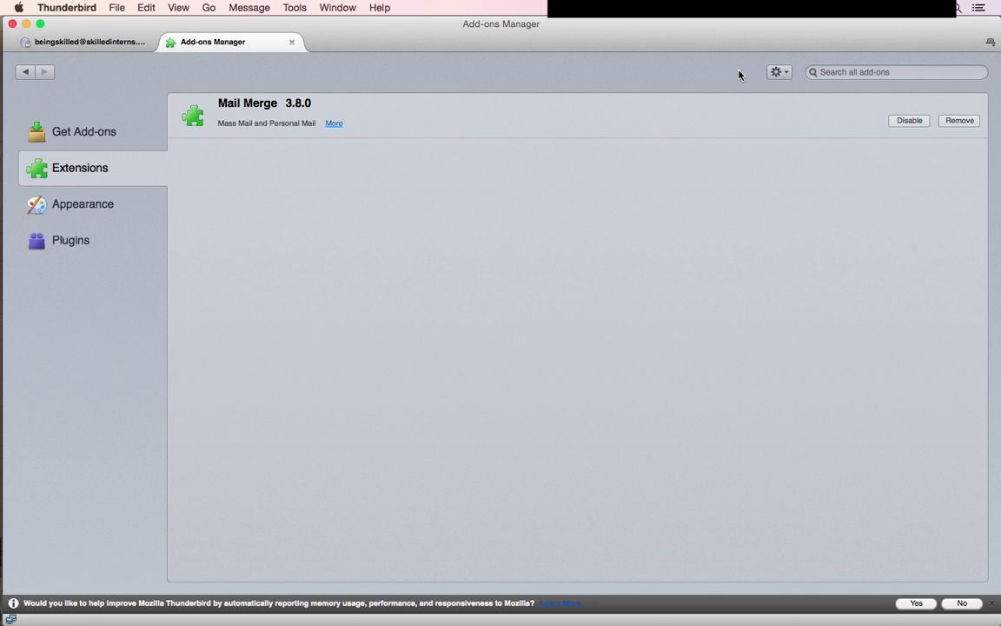
left_click(412, 114)
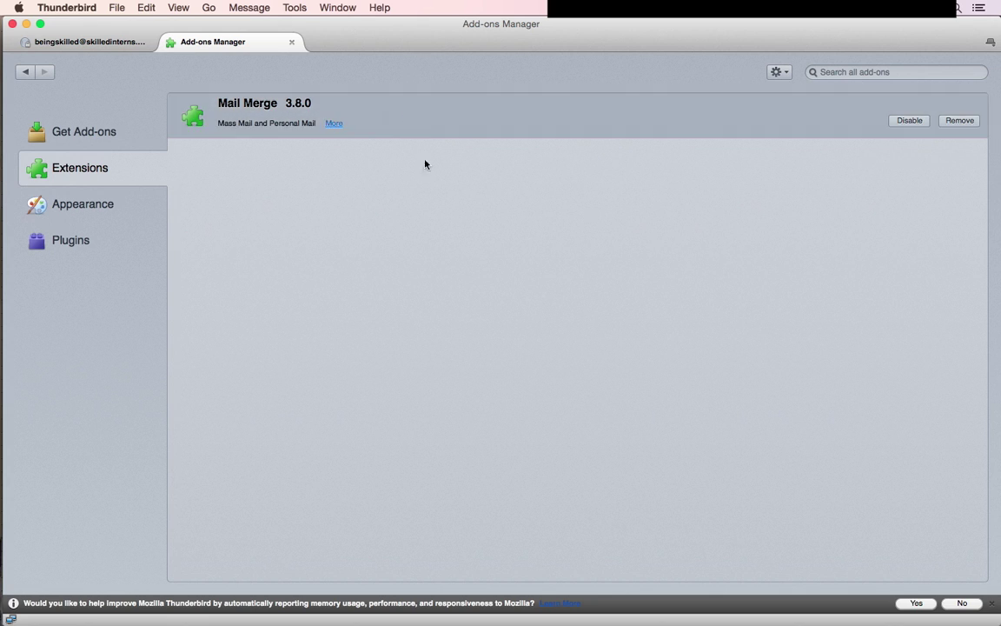
left_click(332, 124)
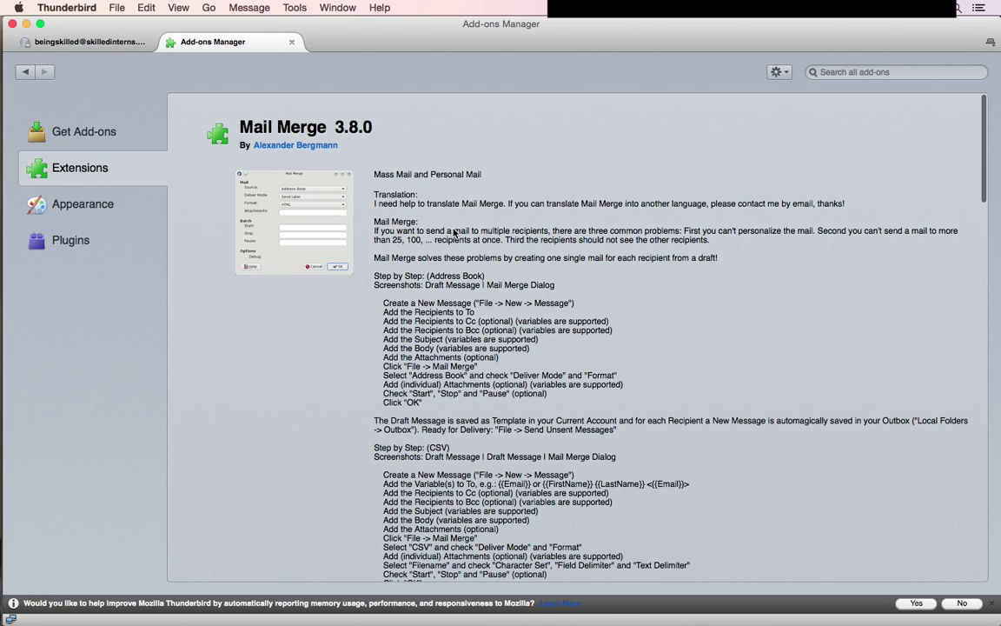
scroll(454, 231, "down", 2)
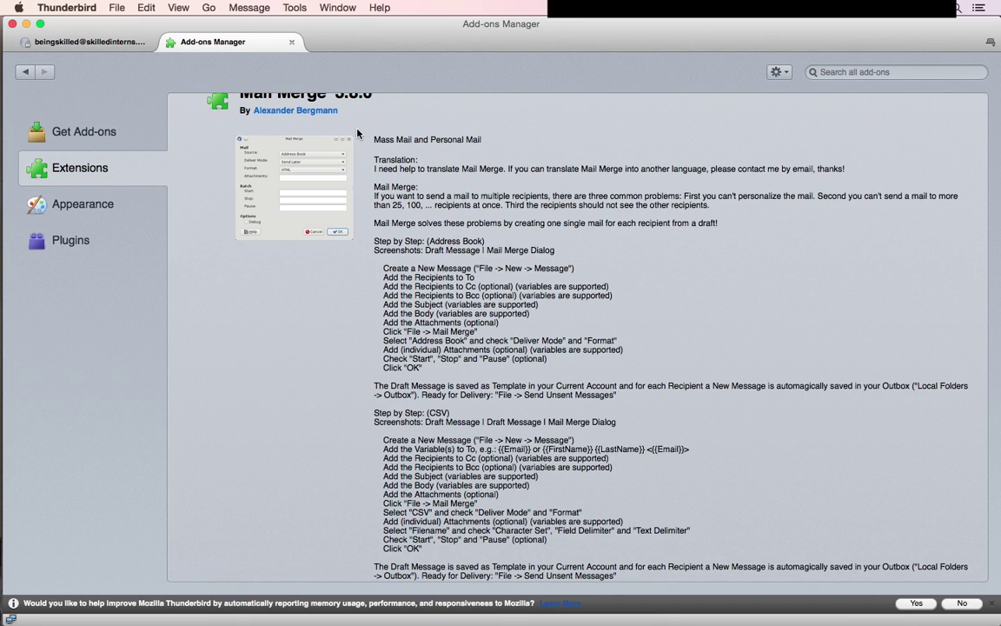
- Close the add-ons manager and start a new blank message, placing the compose window and cursor
left_click(293, 43)
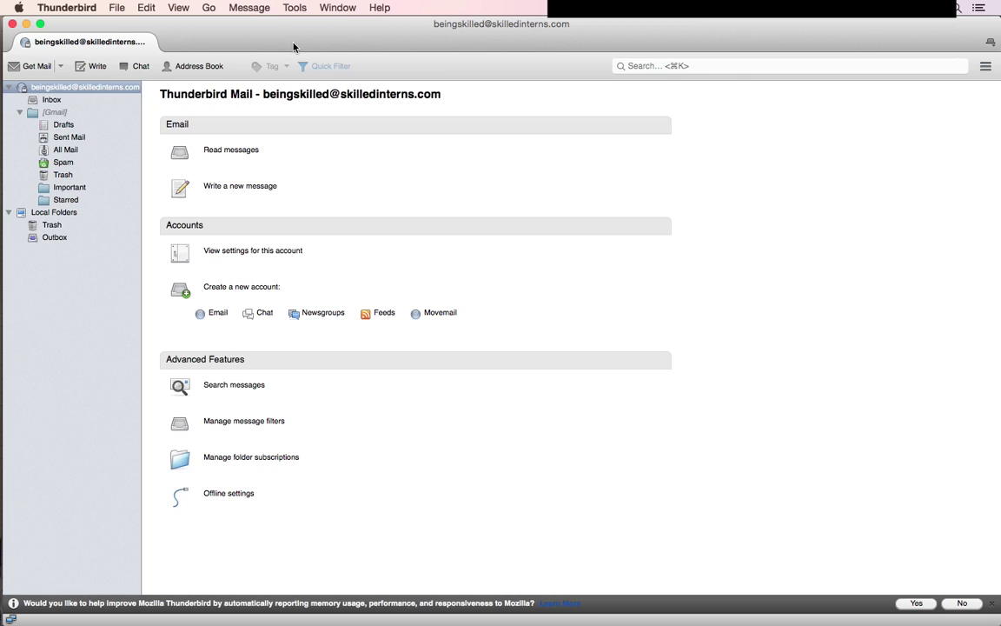
left_click(121, 10)
mouse_move(126, 25)
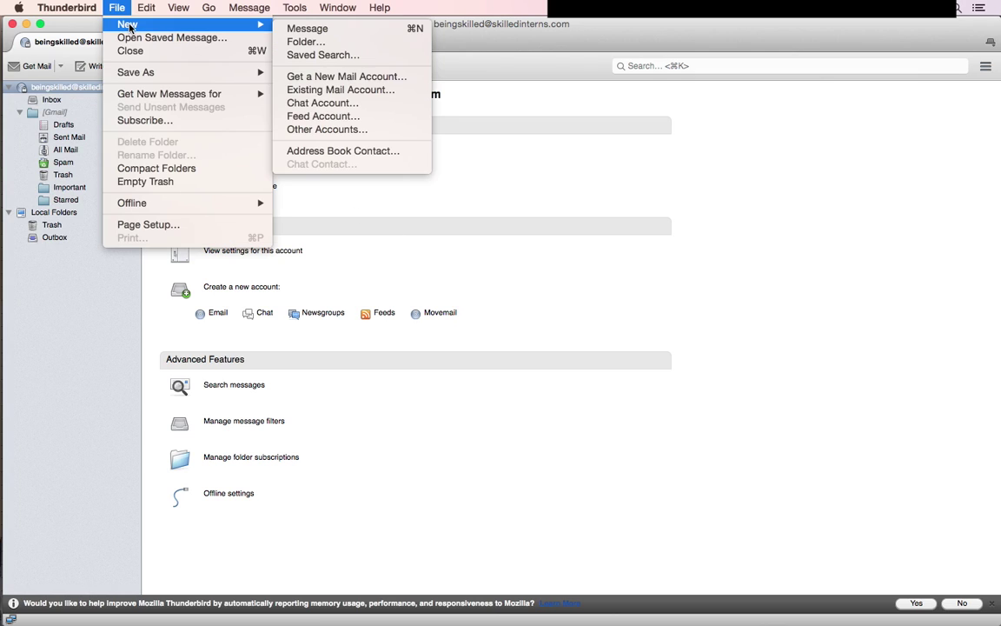
left_click(288, 33)
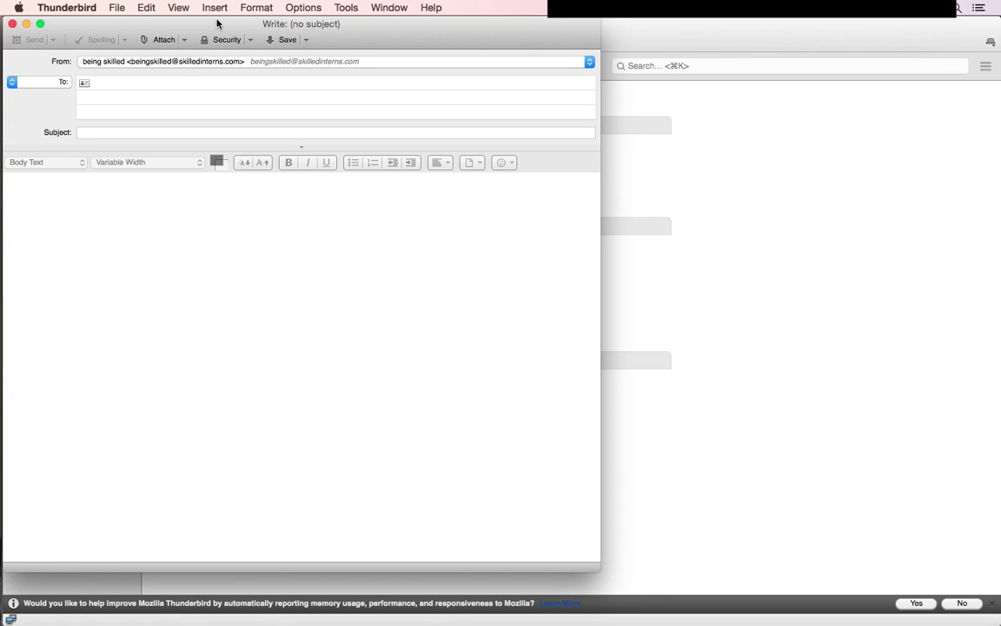
left_click_drag(242, 23, 484, 40)
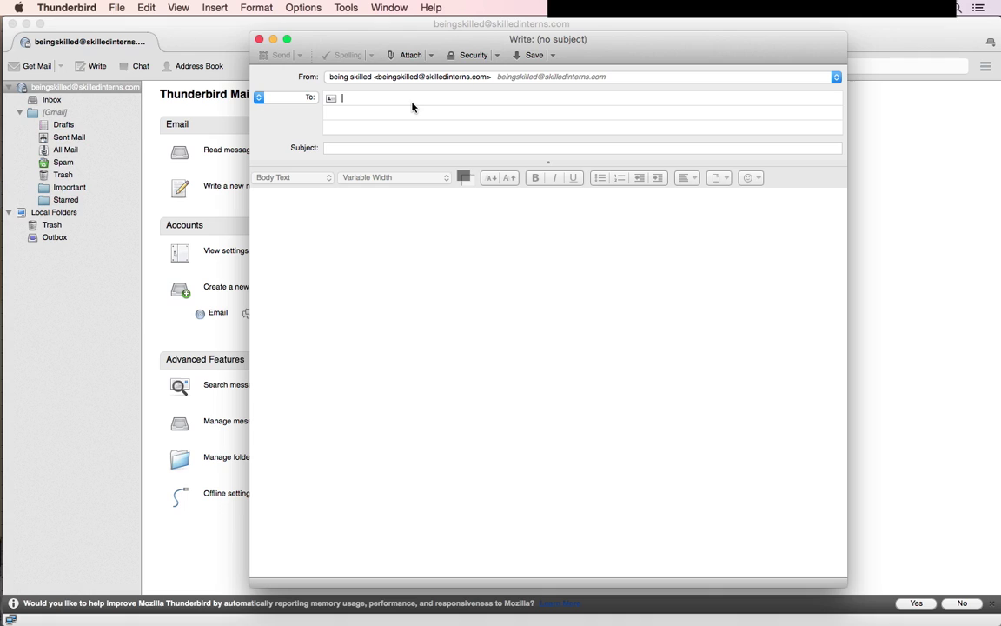
left_click(373, 148)
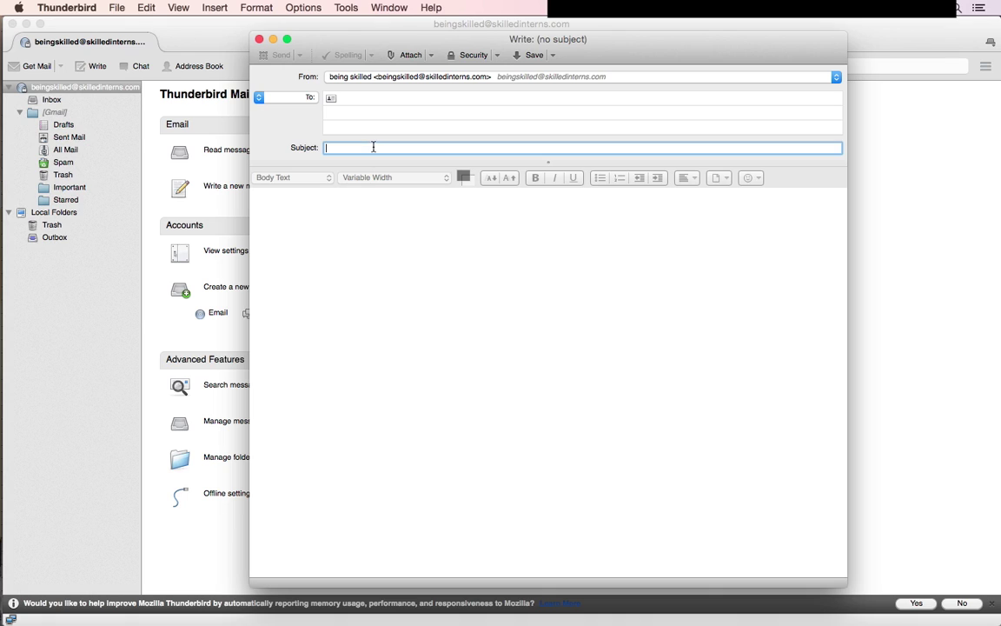
left_click(359, 199)
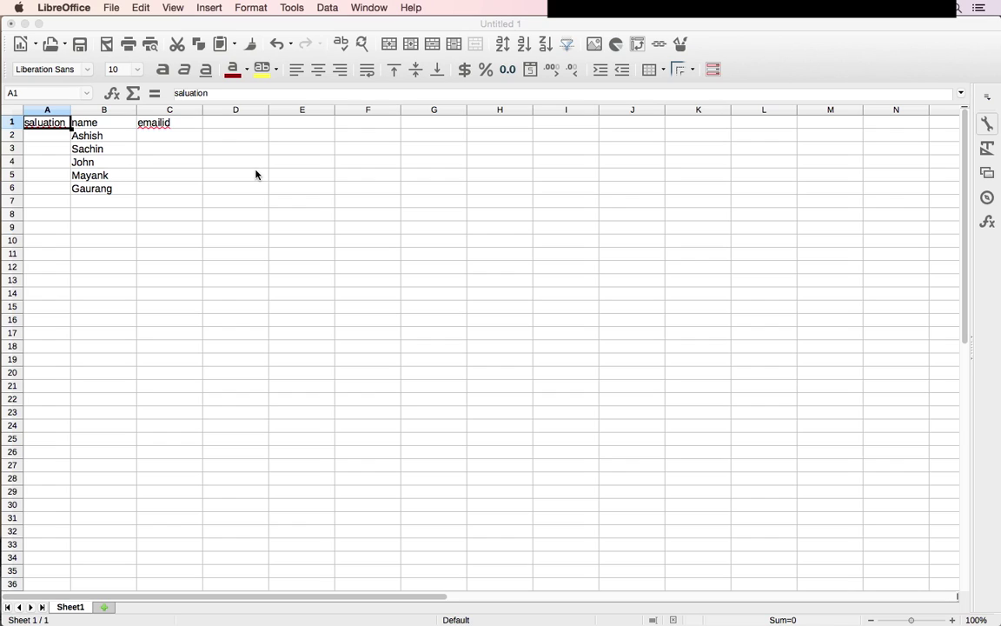
- Delete the salutation column from the spreadsheet
left_click(256, 174)
left_click(256, 173)
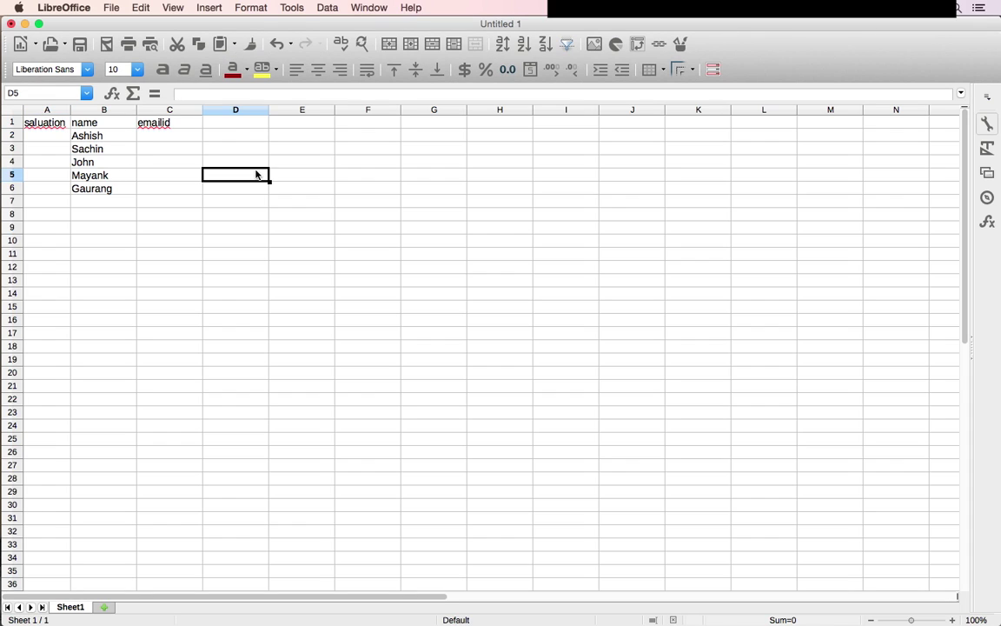
left_click(49, 132)
left_click(36, 109)
right_click(37, 109)
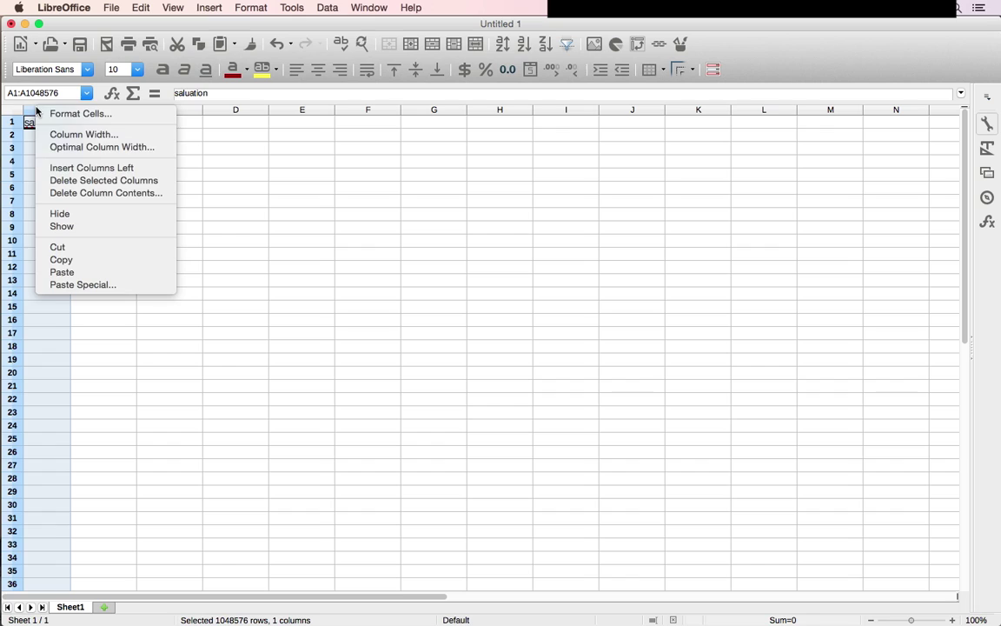
left_click(82, 180)
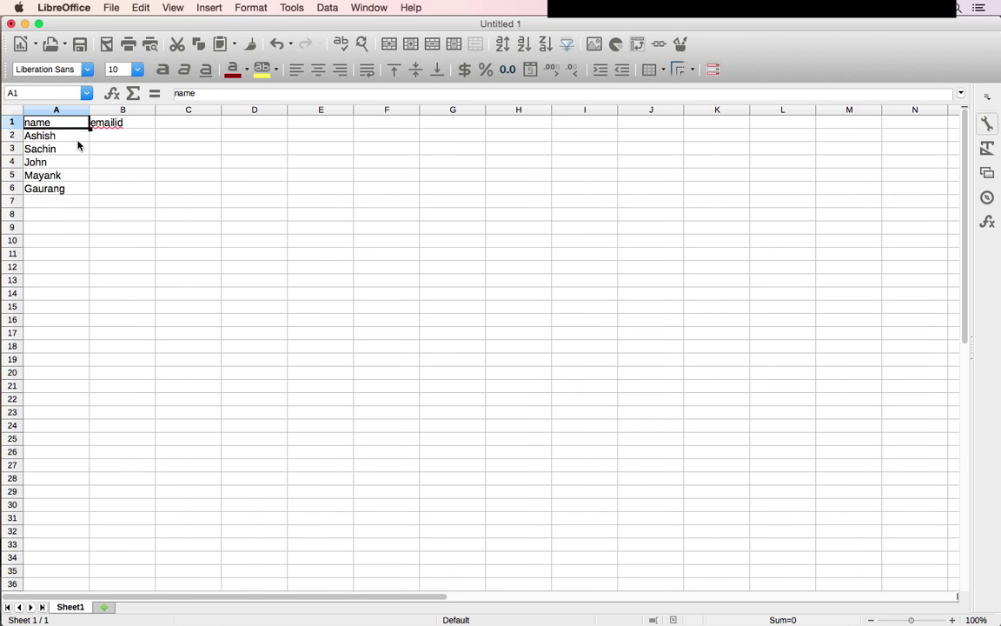
left_click(77, 141)
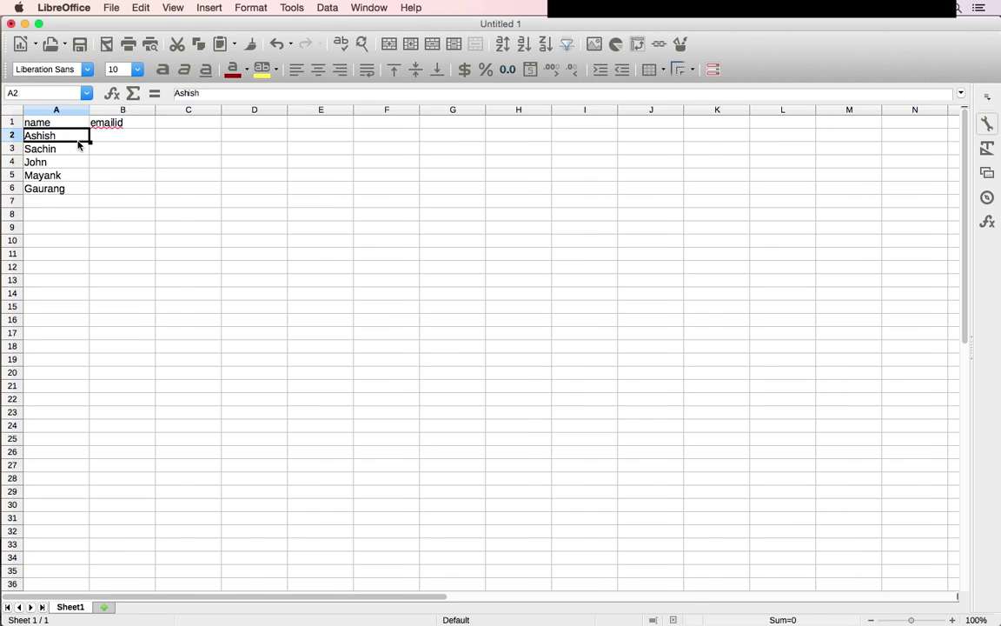
key("Down")
key("Down")
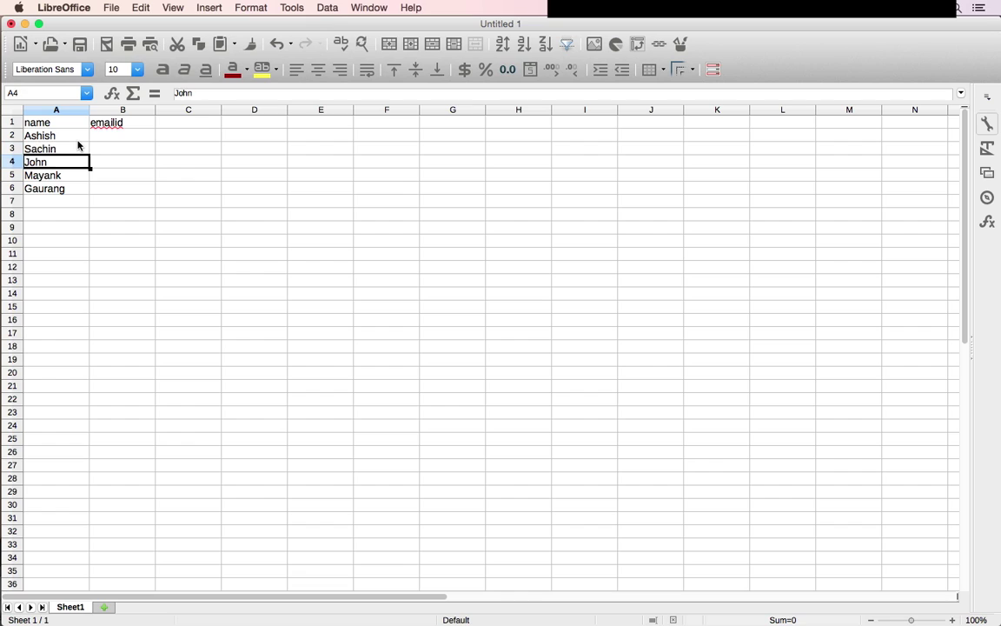
key("Down")
key("Down")
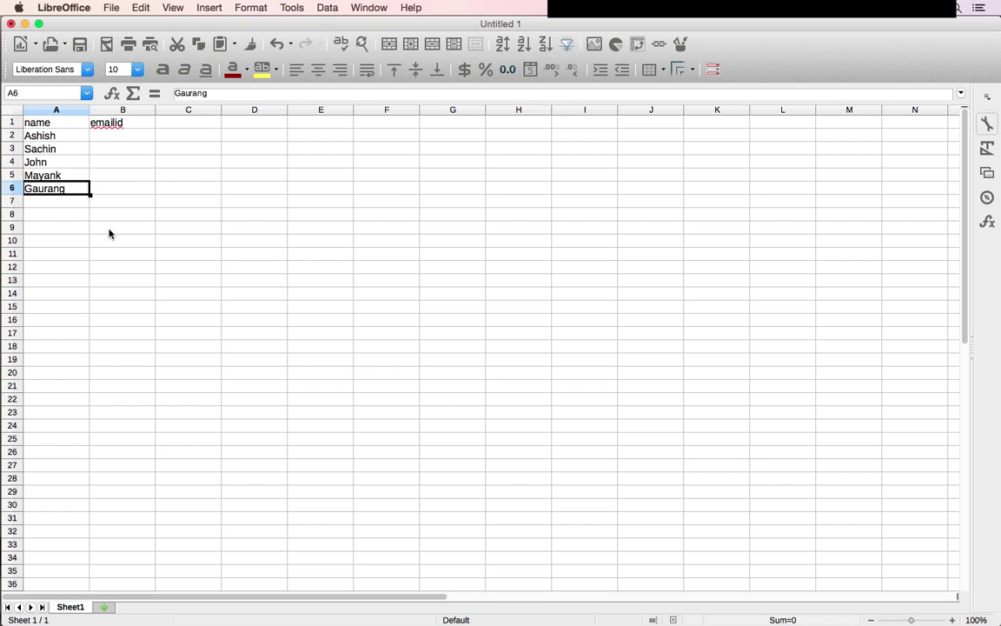
key("Right")
key("Up")
key("Up")
key("Up")
key("Up")
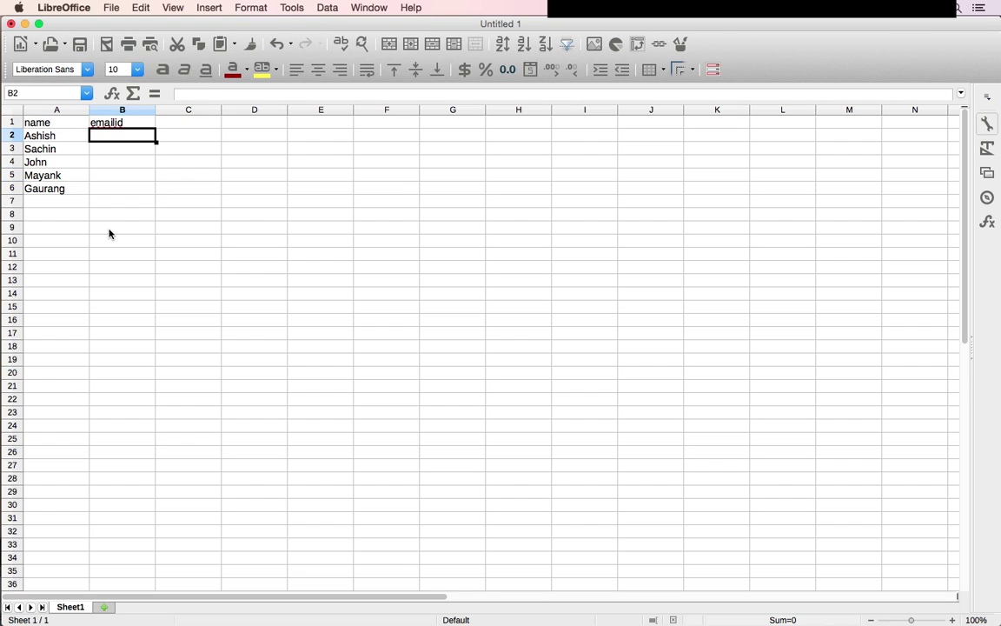
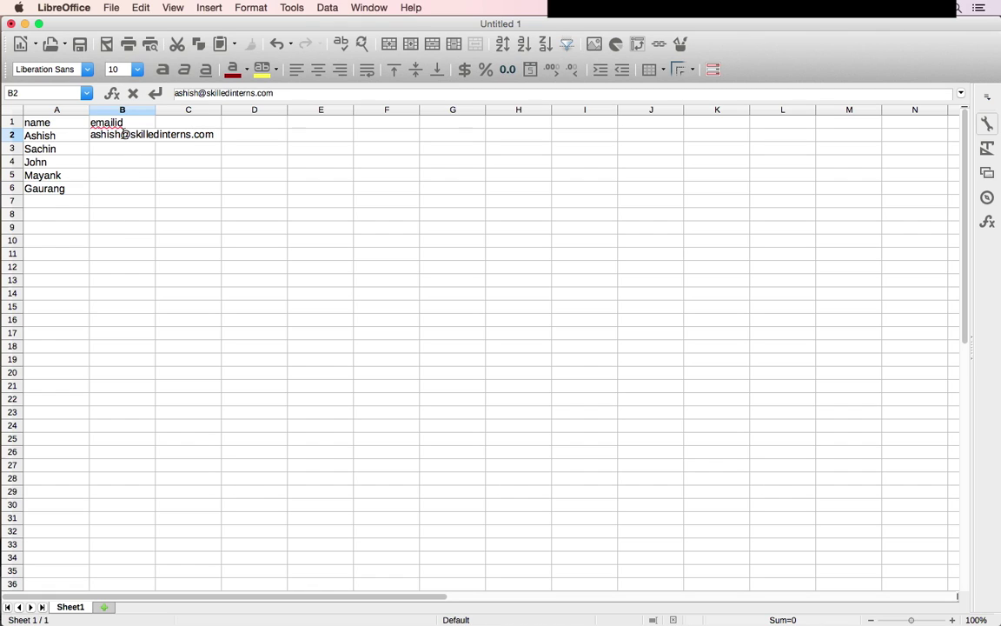
left_click(122, 134, "shift")
key("super+c")
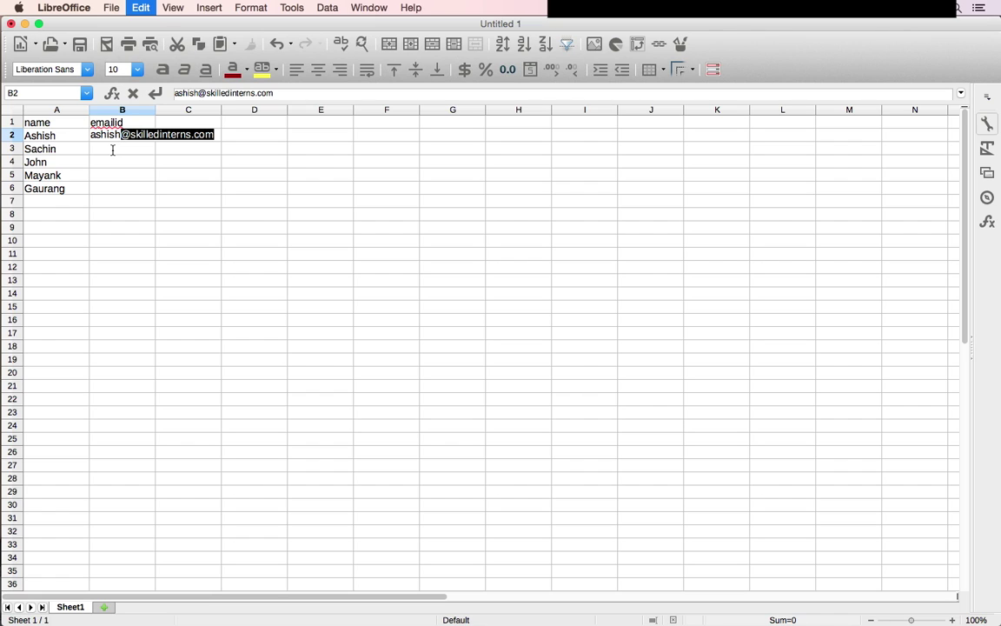
- Fill B3 and B4 with addresses by typing each name and pasting the domain
left_click(112, 149)
type("in")
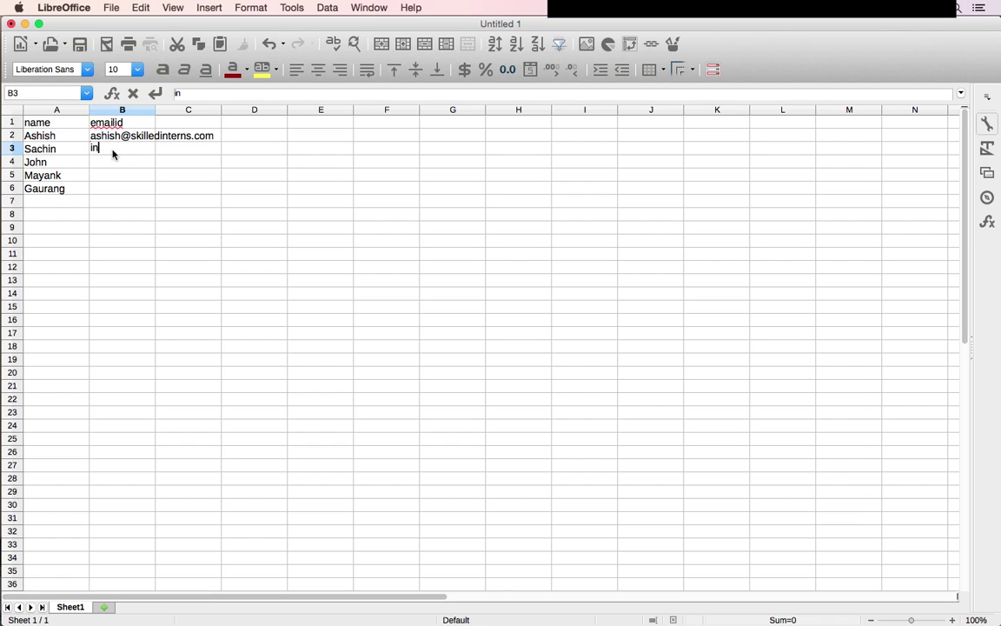
key("super+a")
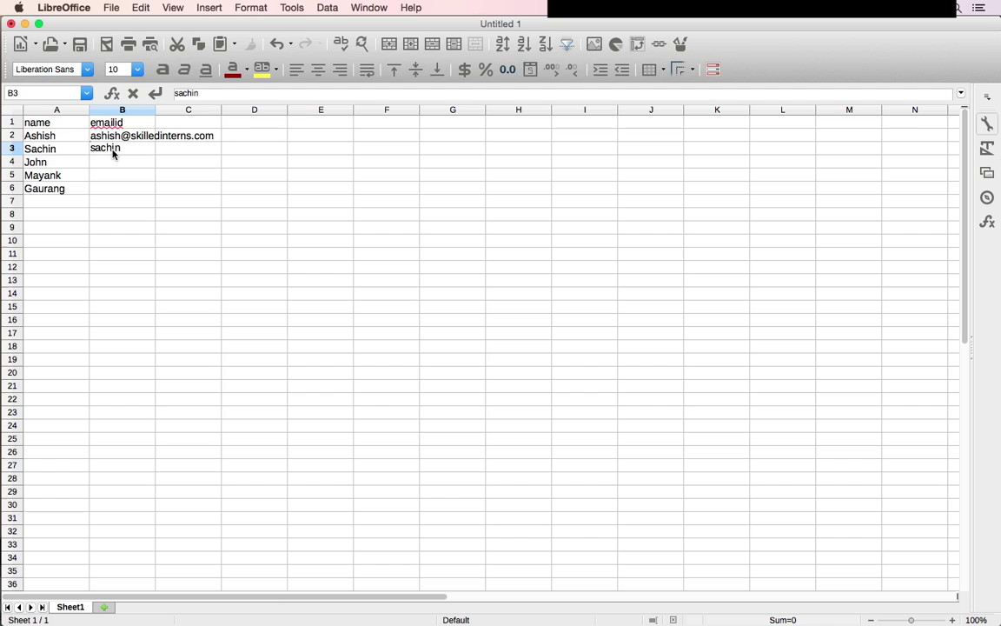
key("super+v")
key("Return")
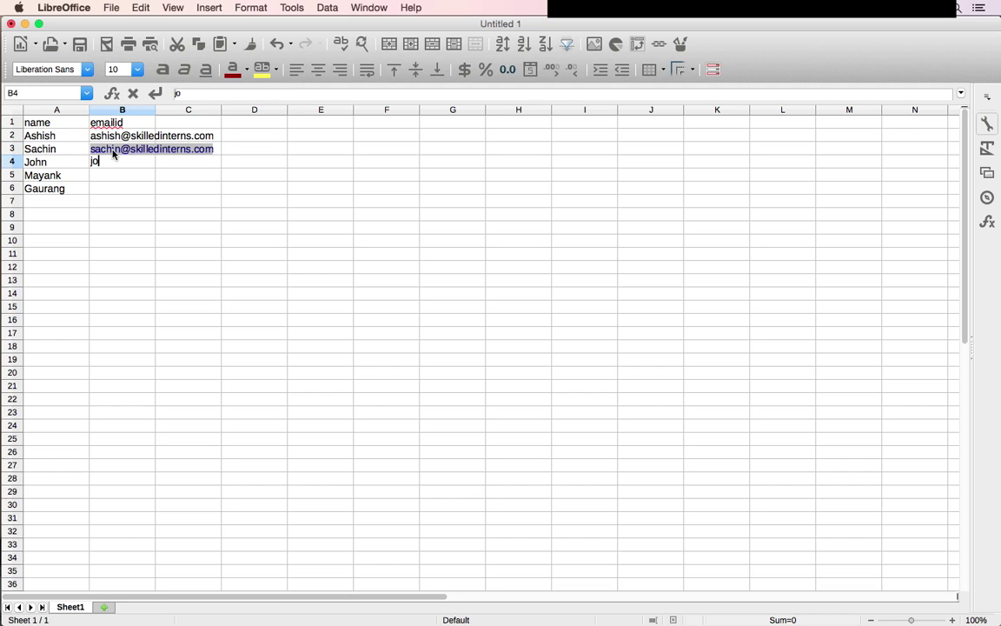
key("super+v")
key("Return")
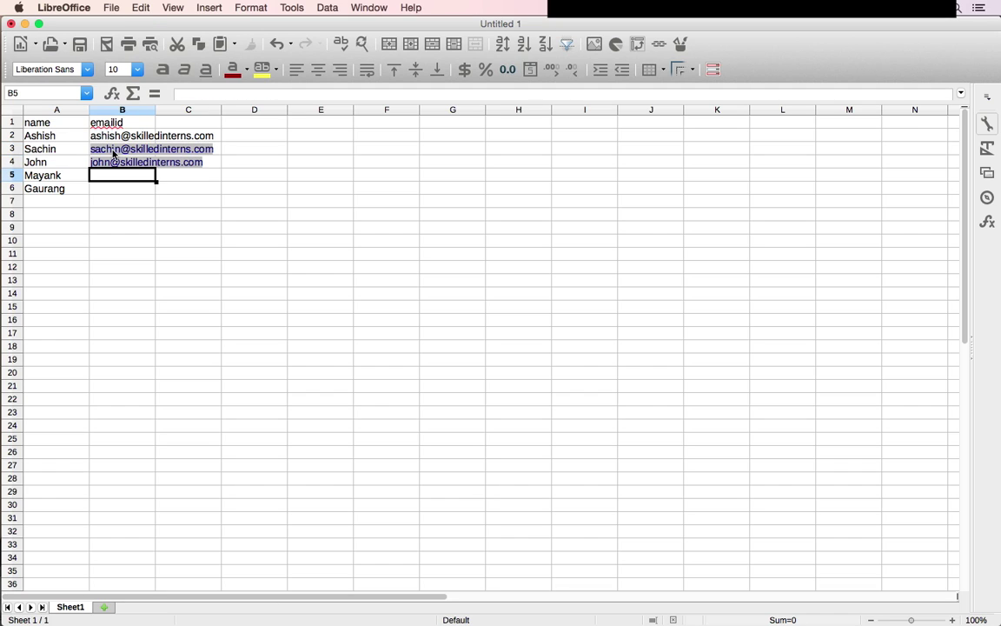
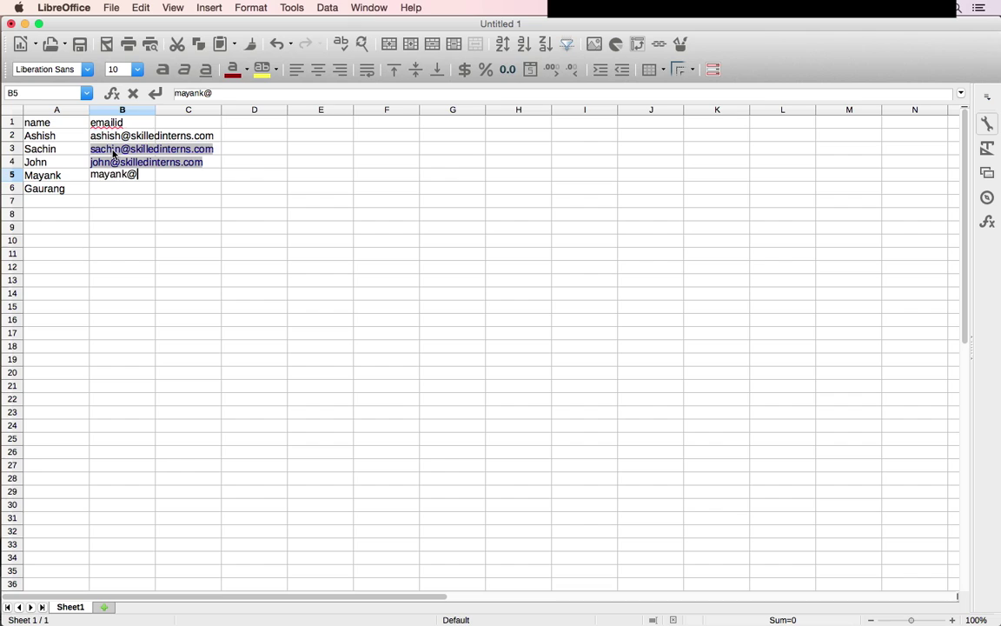
- Fill B5 and B6 the same way, removing the doubled @ in B5
key("super+v")
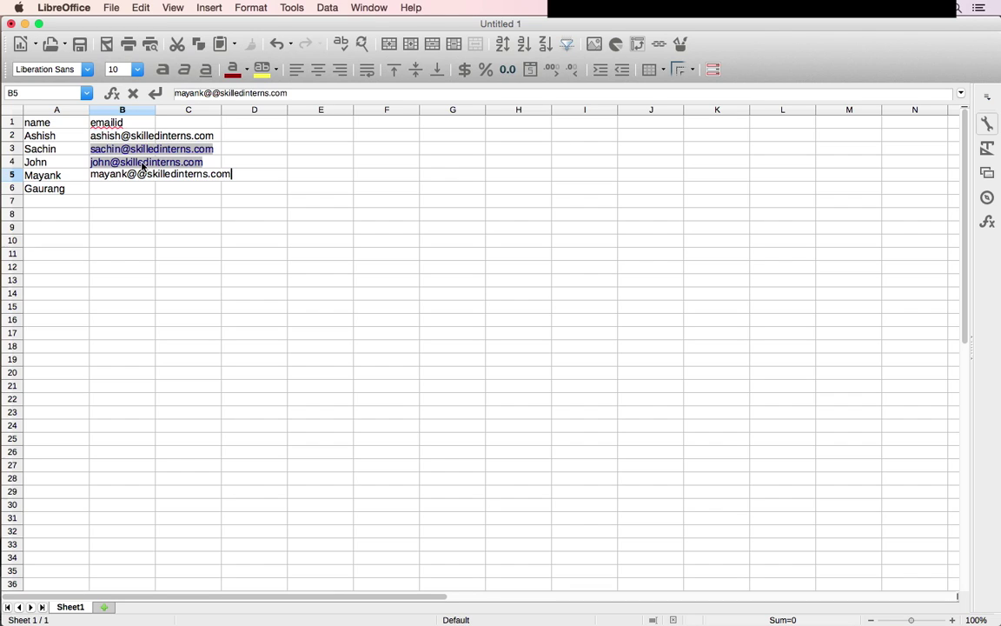
left_click(139, 173)
key("BackSpace")
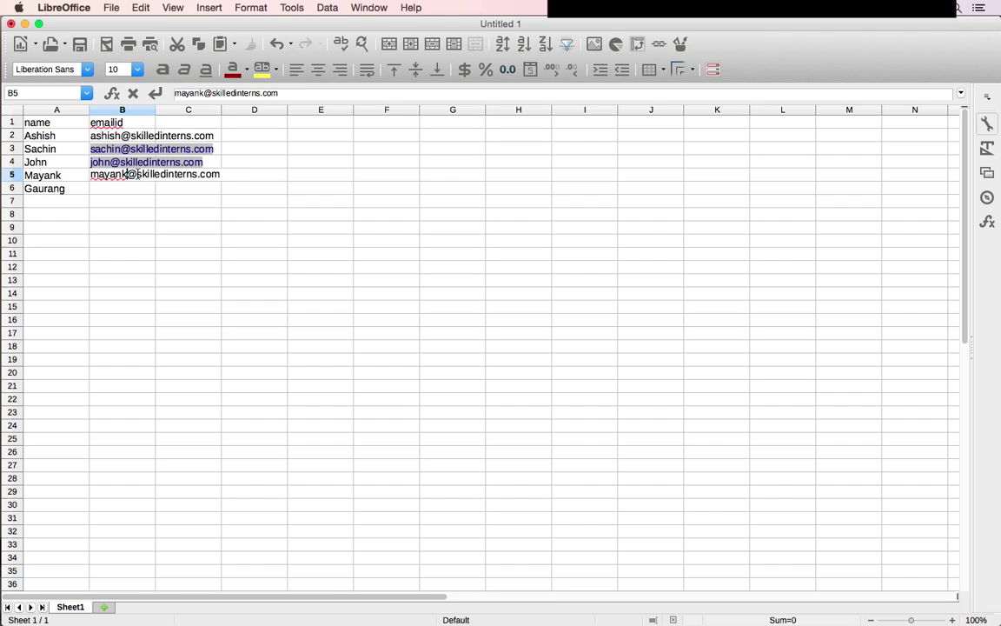
key("Return")
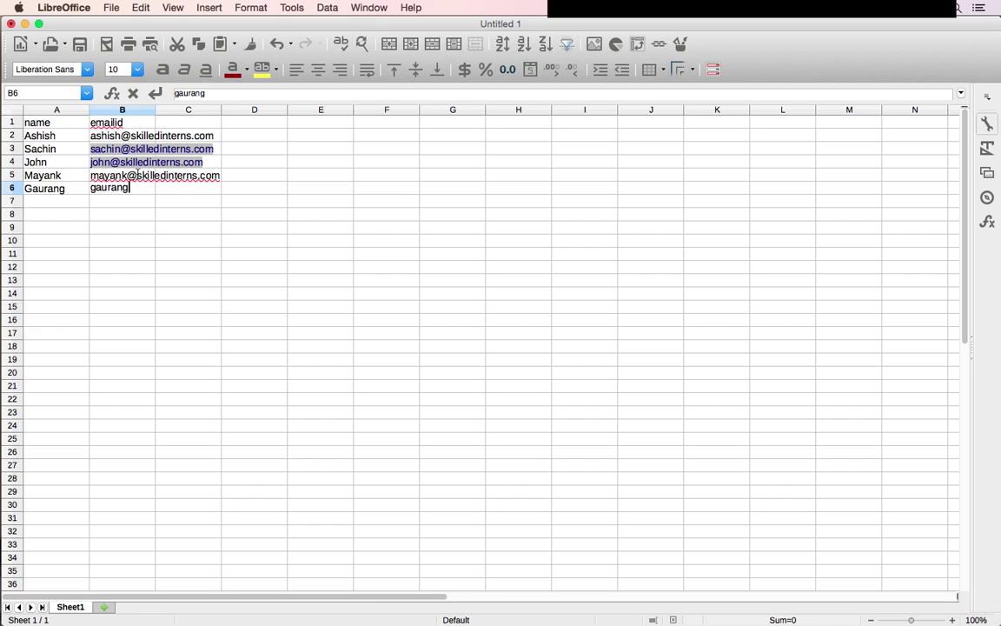
key("super+v")
key("Return")
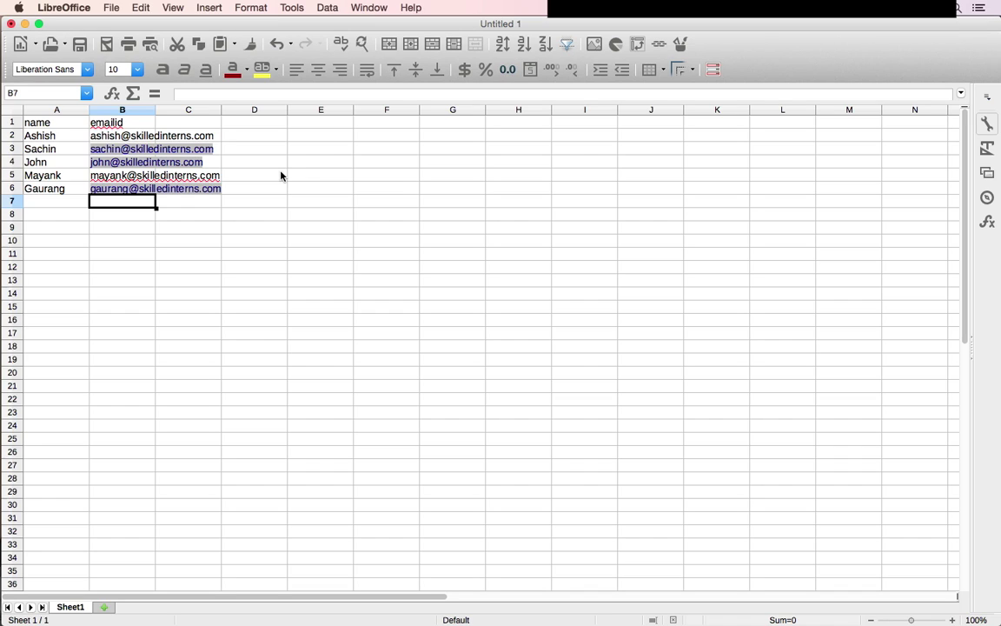
- Save the spreadsheet as emaillist.csv with file type Text CSV (.csv)
key("super+s")
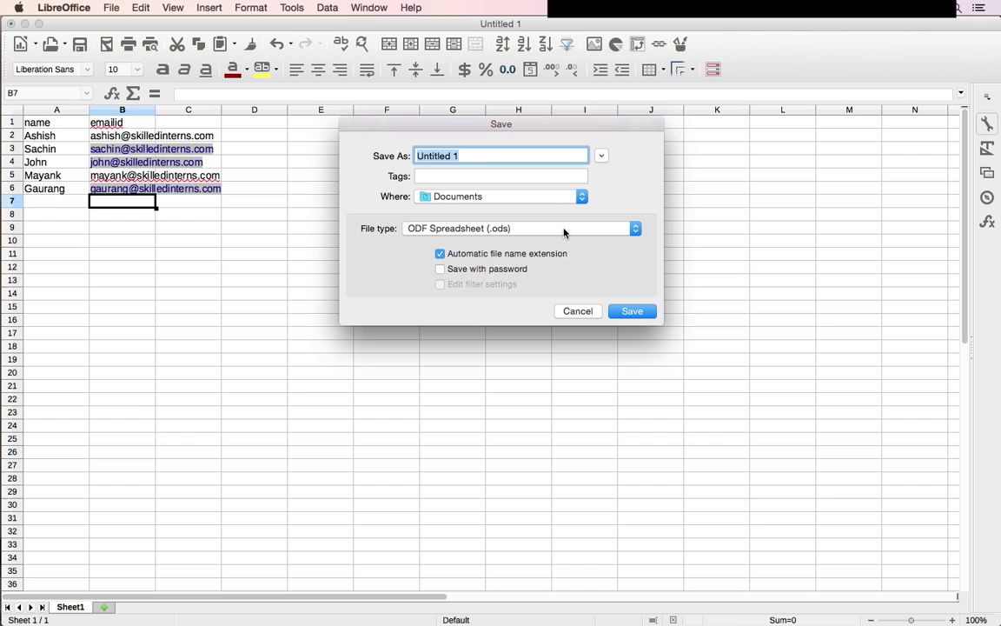
left_click(456, 155)
key("BackSpace")
type("1")
key("super+a")
type("emaillist.csv")
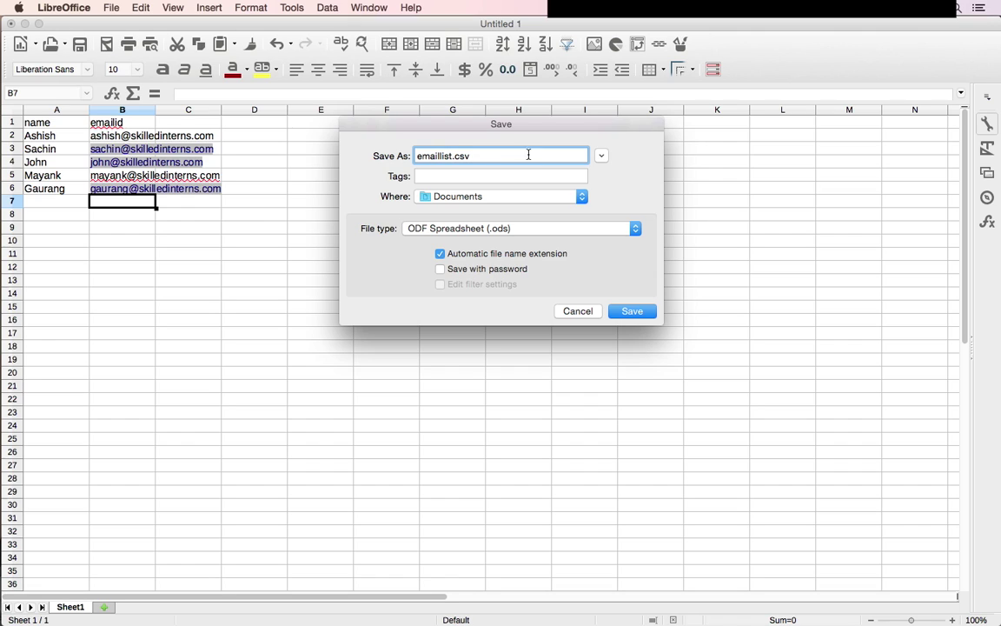
left_click(536, 228)
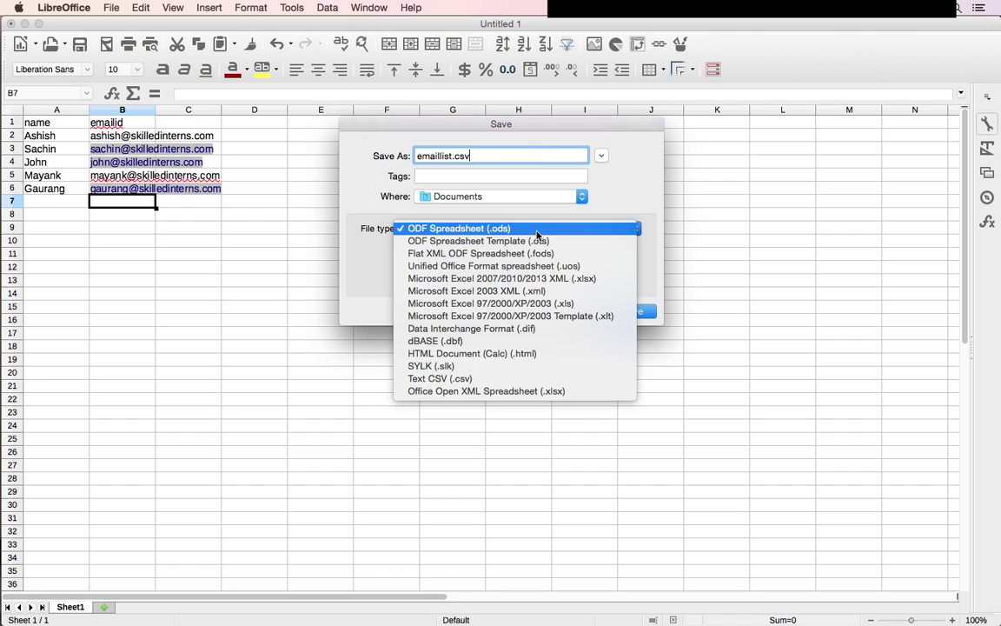
left_click(521, 380)
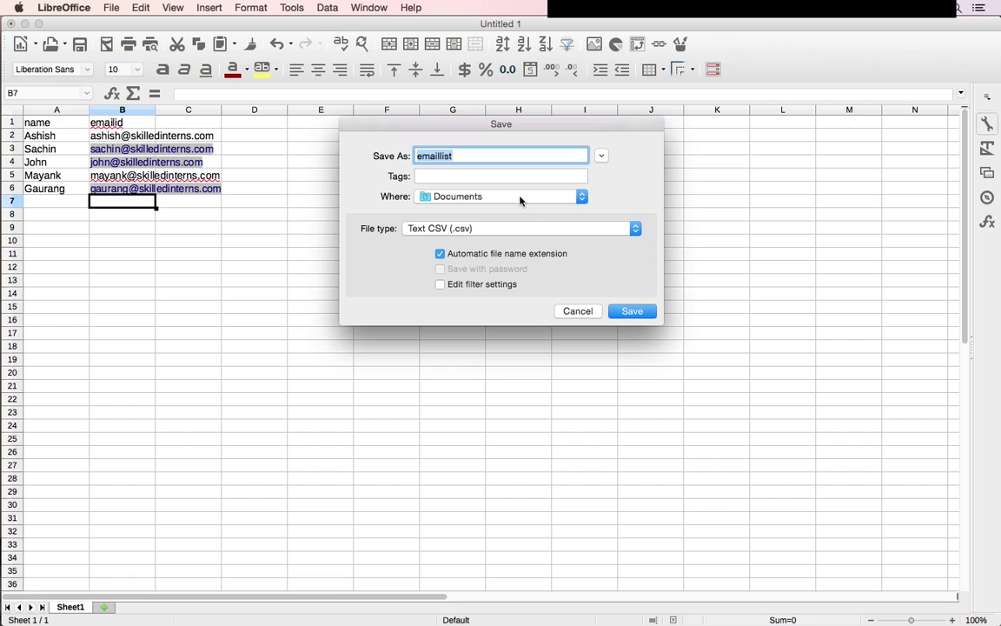
key("Right")
type(".cs")
key("Return")
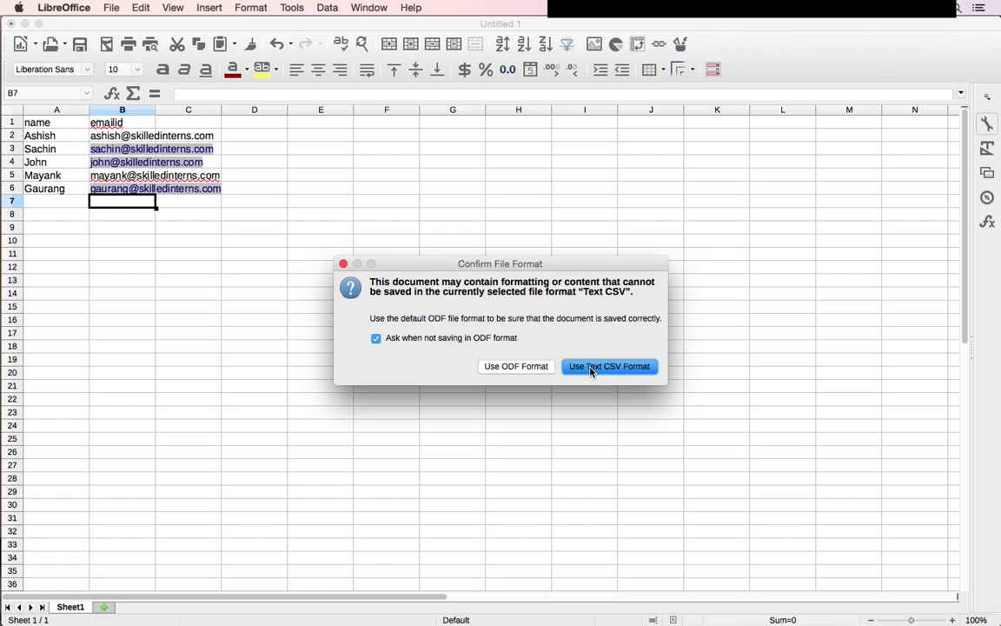
- Keep the Text CSV format, accept the default export options, and return to the compose window
left_click(590, 371)
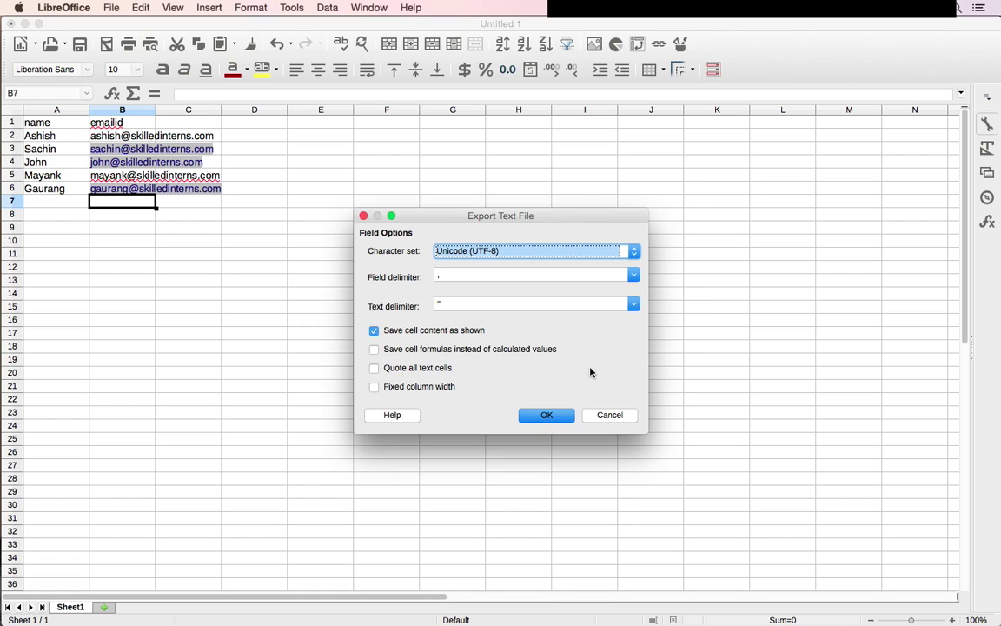
left_click(547, 414)
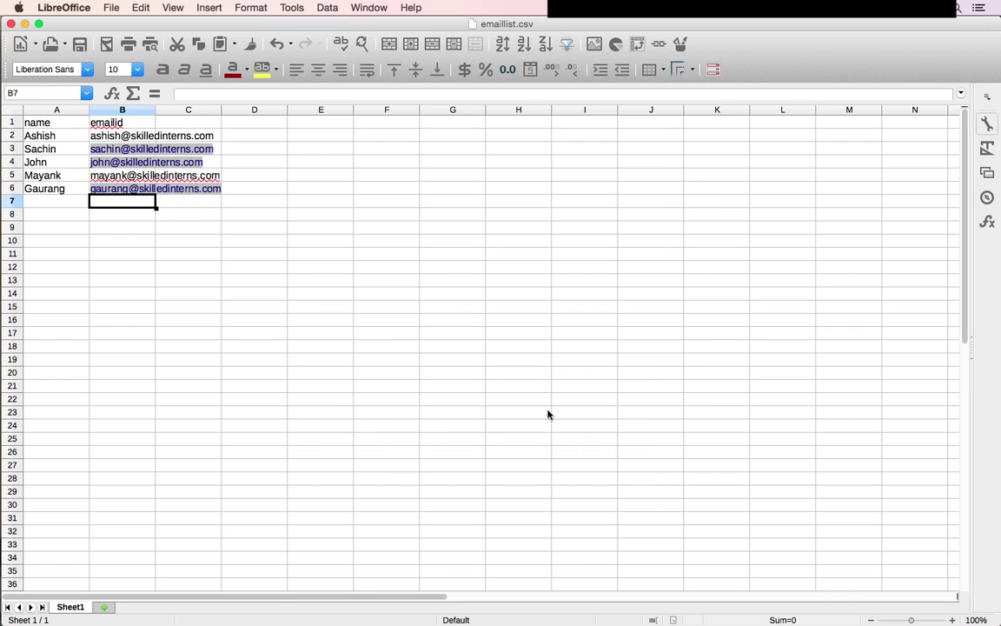
left_click(548, 415)
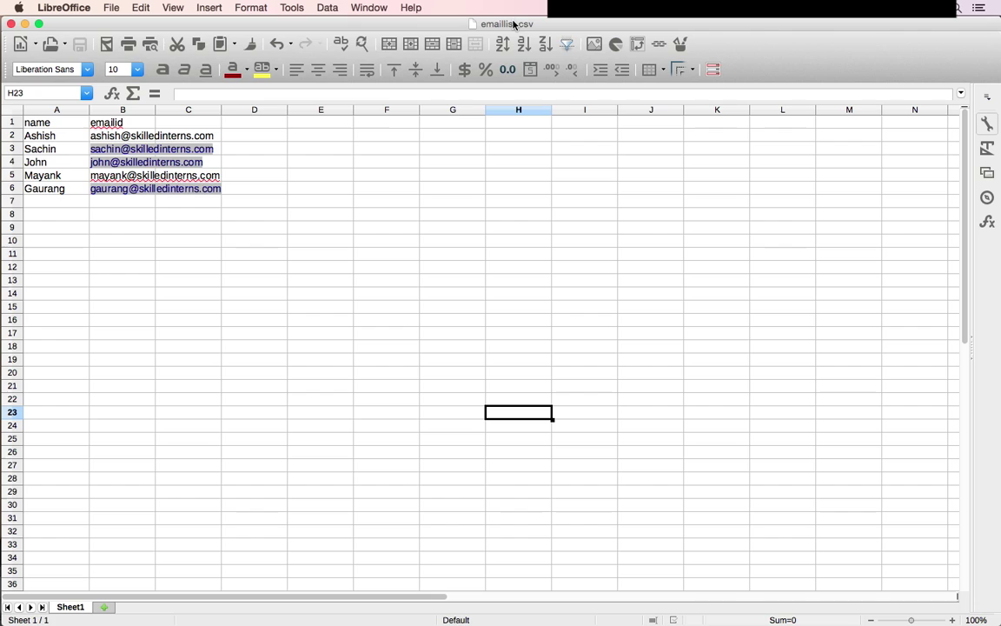
left_click(392, 137)
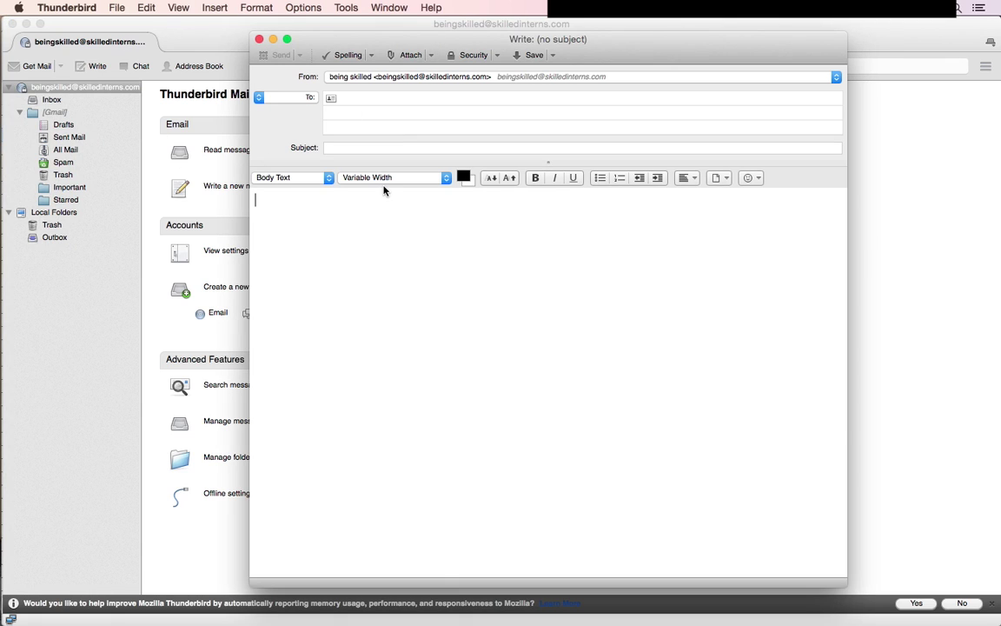
- Check the spreadsheet's emailid header and enter {{emailid}} as the message recipient
left_click(373, 98)
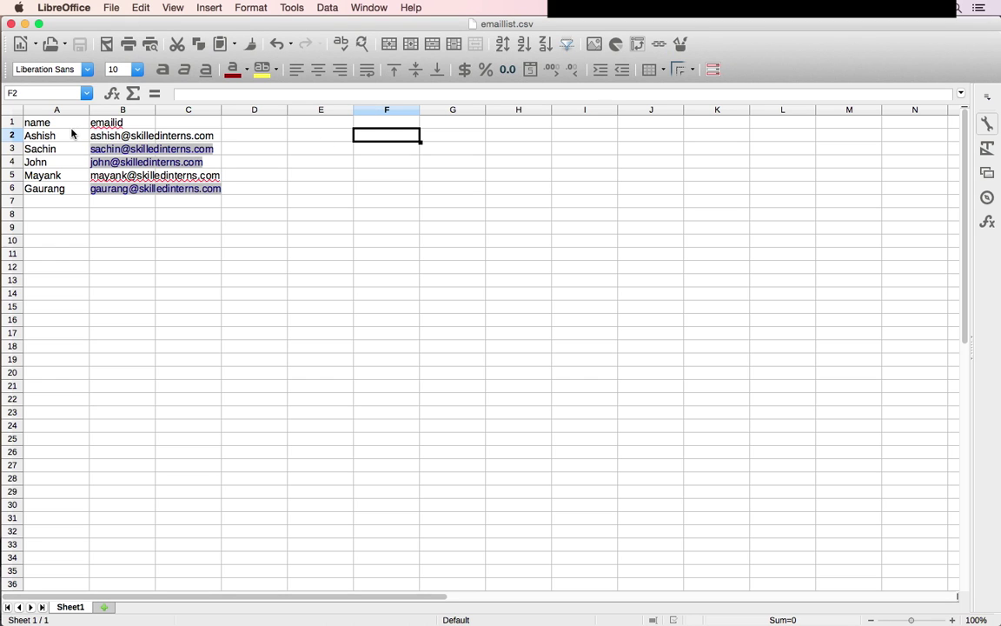
left_click(71, 127)
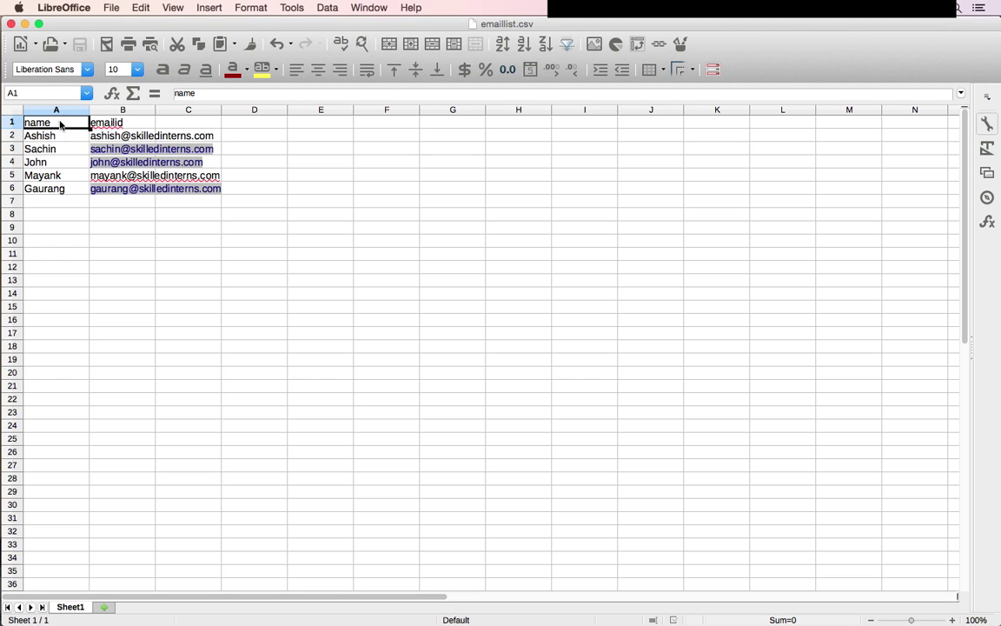
left_click(110, 124)
key("Left")
left_click(111, 123)
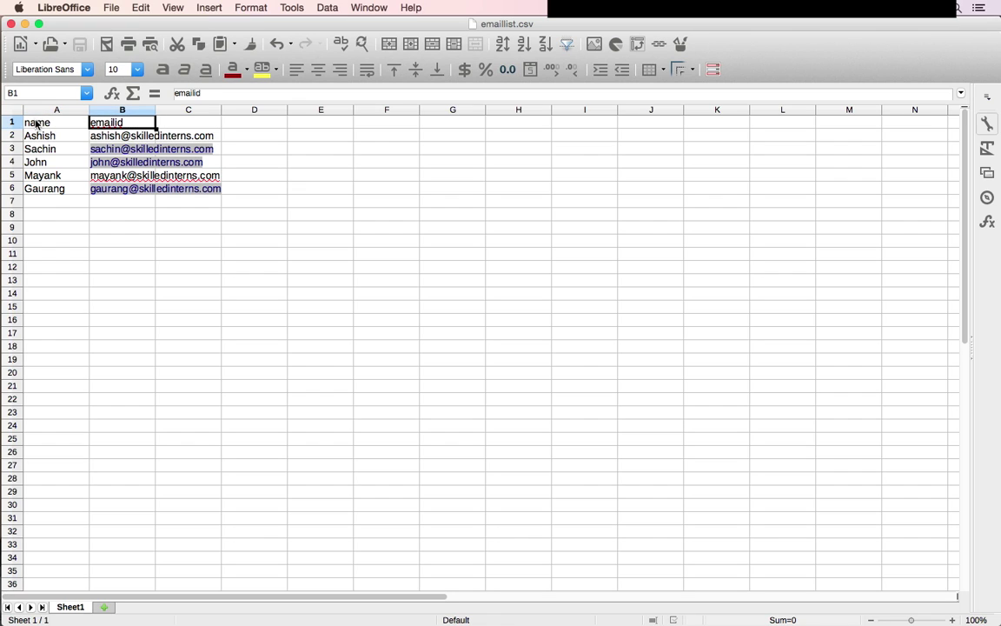
left_click(37, 124)
left_click(97, 122)
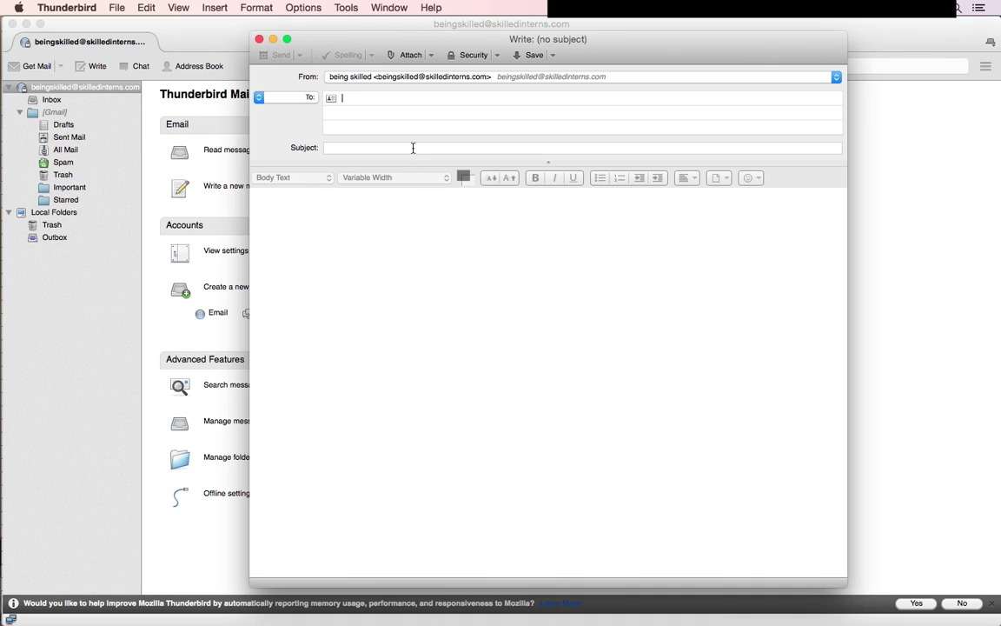
type("{{emailid}}")
- Set the subject to 'Welcome to BeingSkilled' and start the body with 'Dear {{name}}'
left_click(400, 150)
type("Wel")
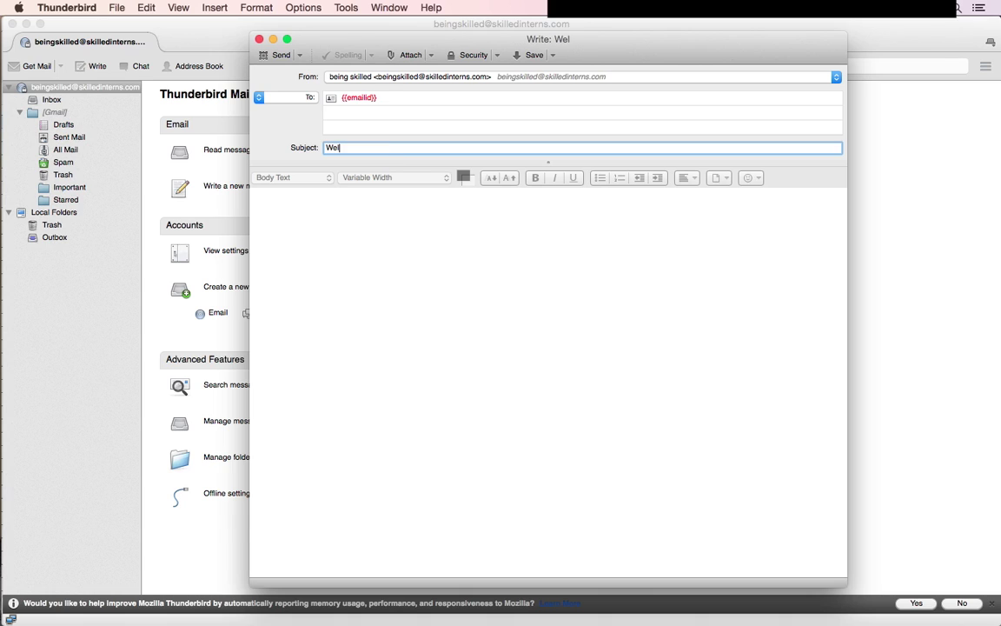
type("come to BeingSkilled")
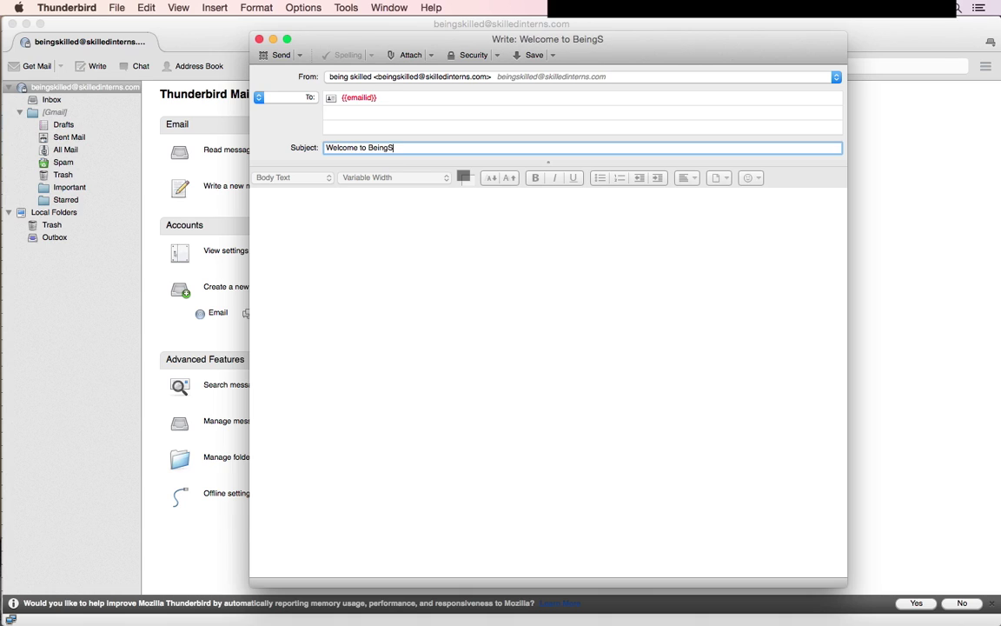
left_click(426, 212)
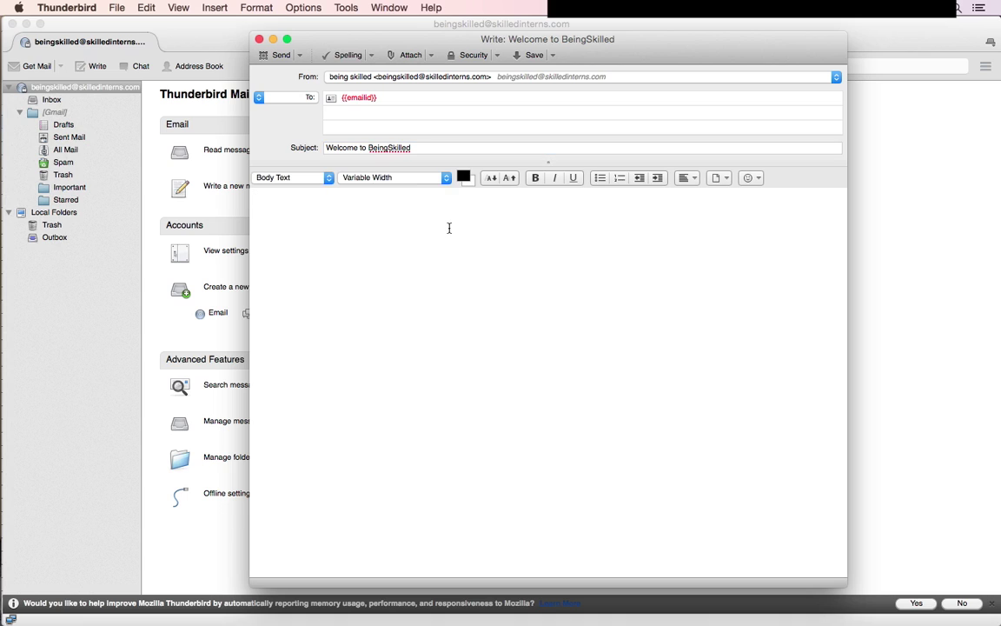
type("Dear")
key("super+Tab")
key("super+Tab")
type("{{name}}")
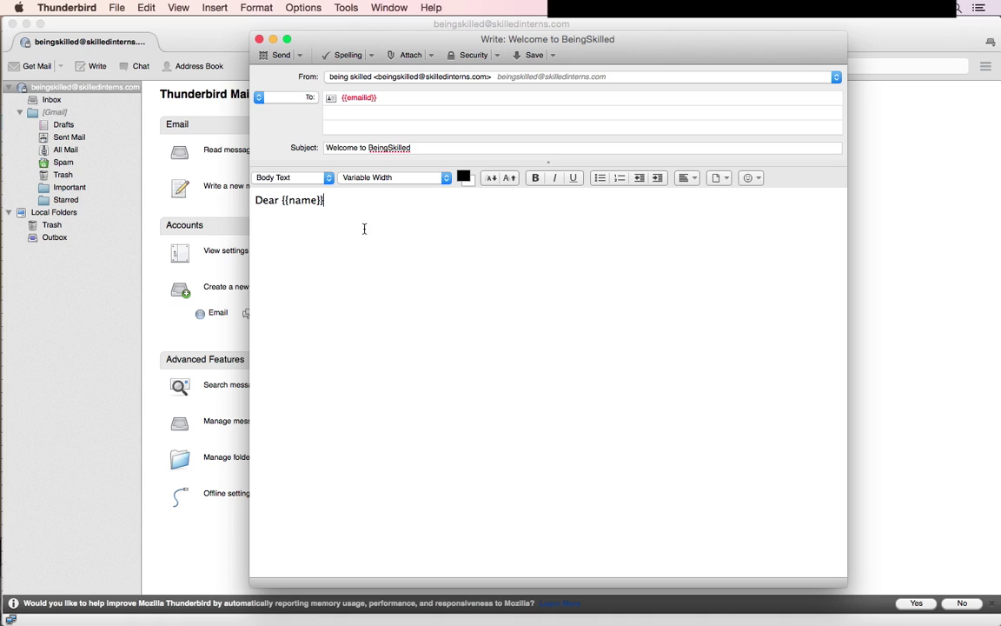
key("super+Tab")
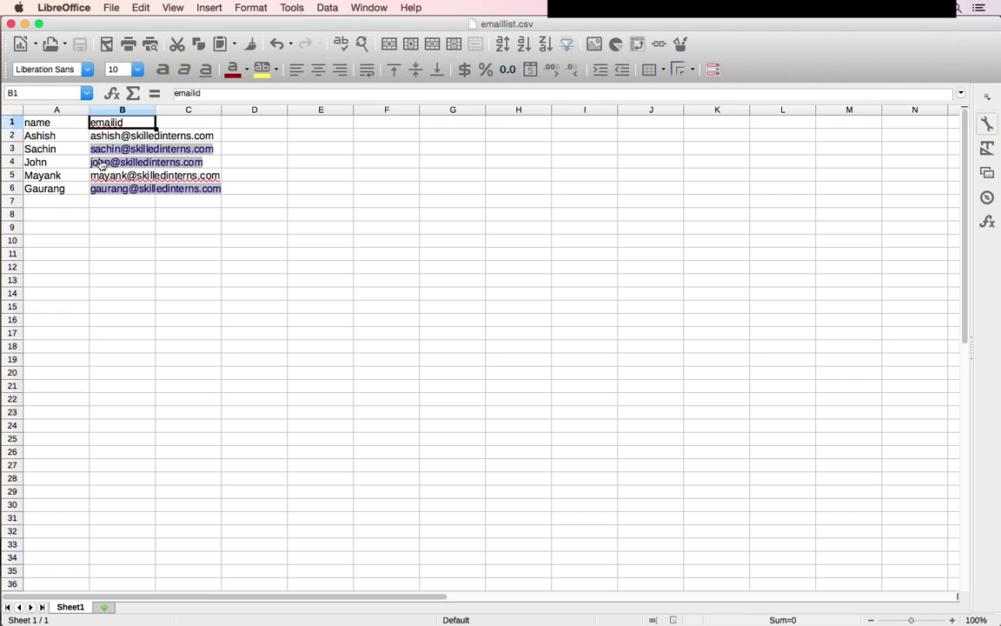
left_click_drag(35, 120, 99, 123)
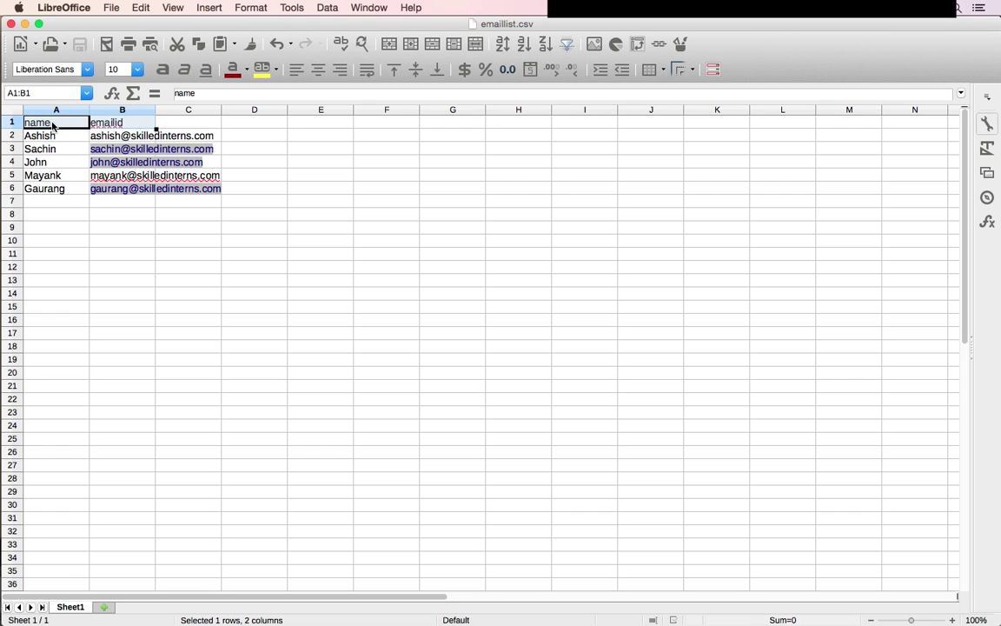
left_click(78, 122)
left_click(108, 123)
key("Left")
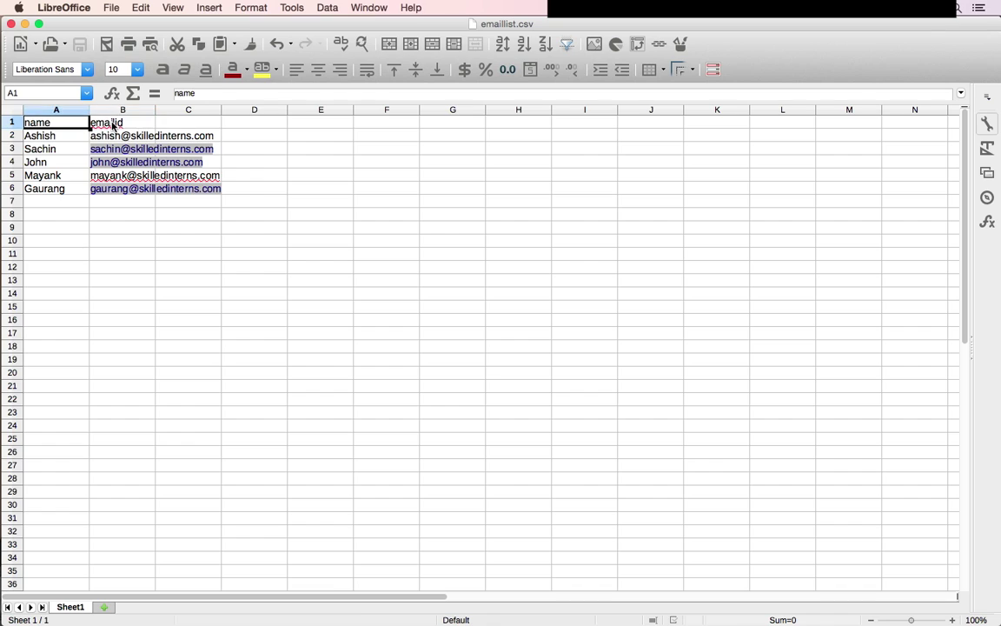
key("super+Tab")
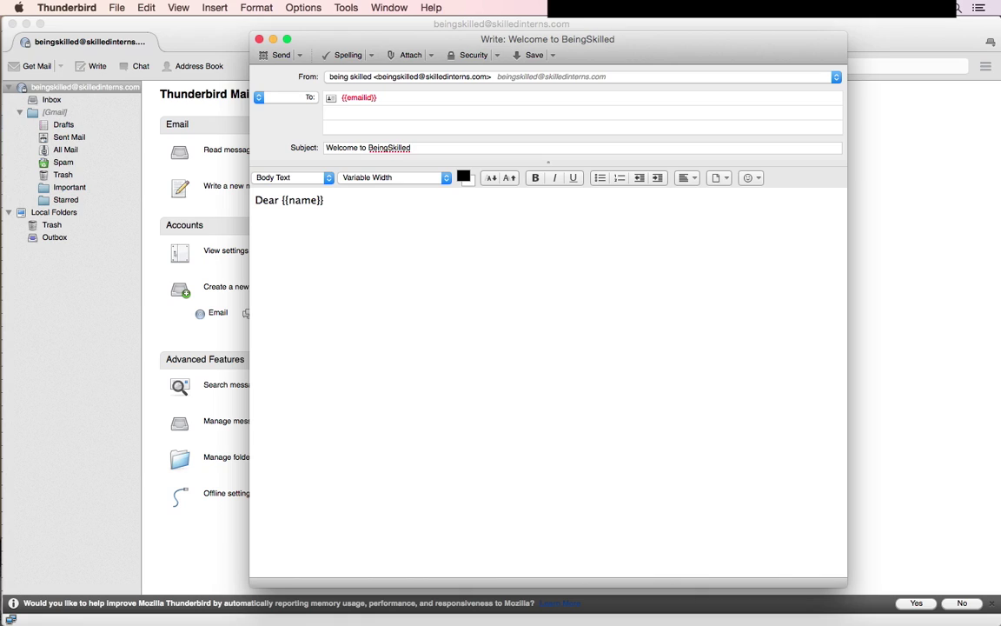
- Add the thank-you line for BeingSkilled / SkilledInterns, then sign off with 'Thanks' and the sender's name
type("Thnak")
key("BackSpace")
key("BackSpace")
key("BackSpace")
type("ank you for being")
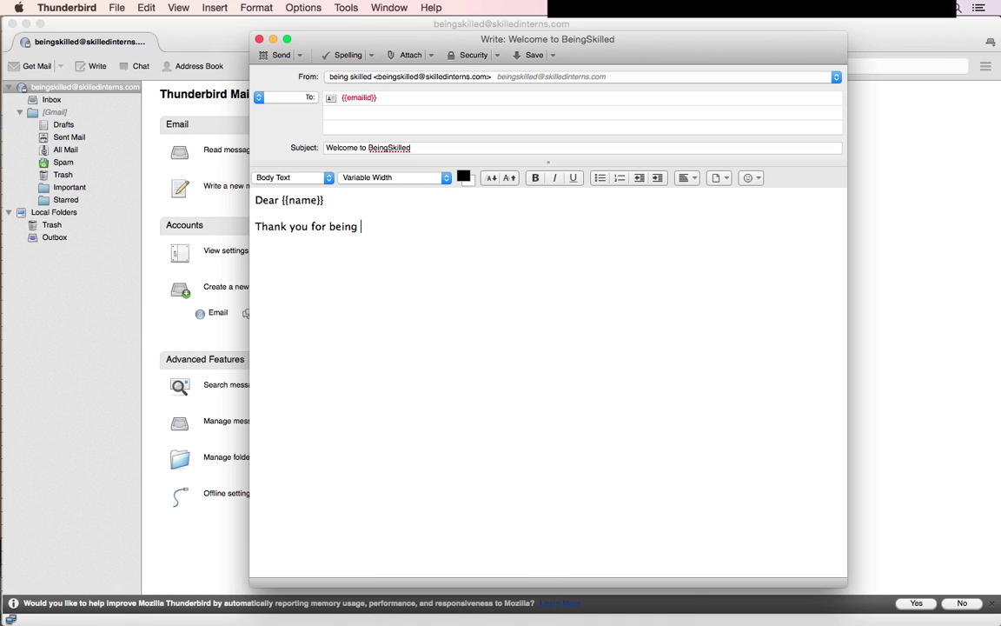
type(" part of BeingSkilled / S")
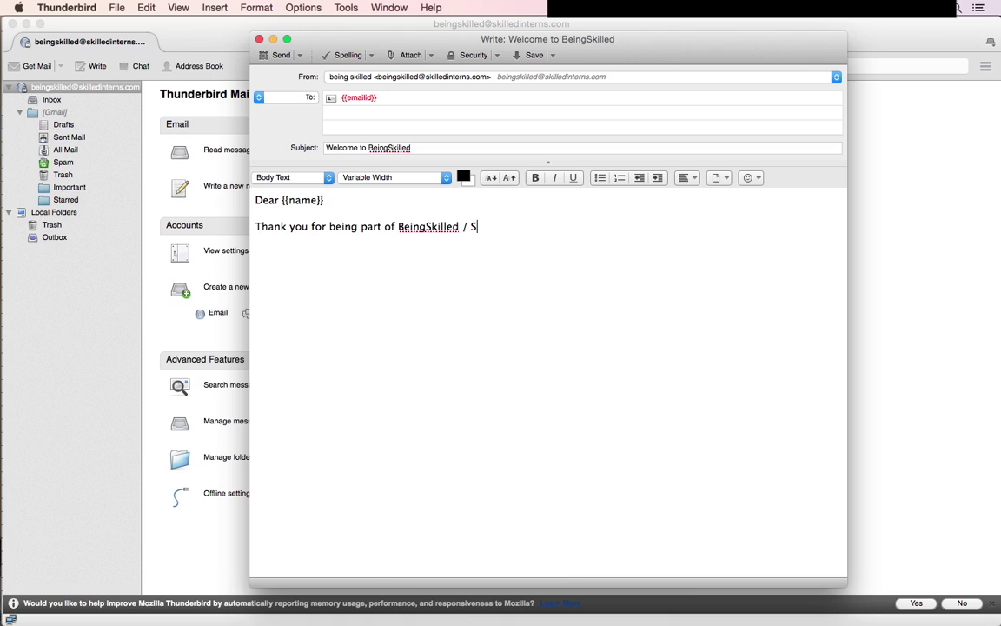
type("killedInten")
type("ns.")
key("Return")
type("Thanks")
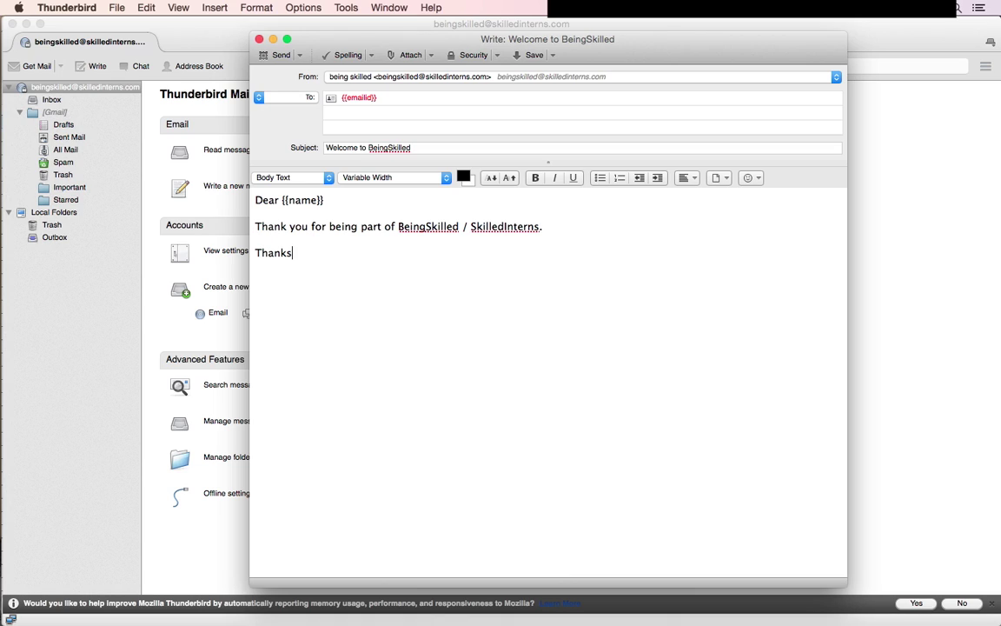
key("Return")
type("Gaurang")
- Run Mail Merge with Deliver Mode set to Send Now and CSV as the recipient source
left_click(114, 7)
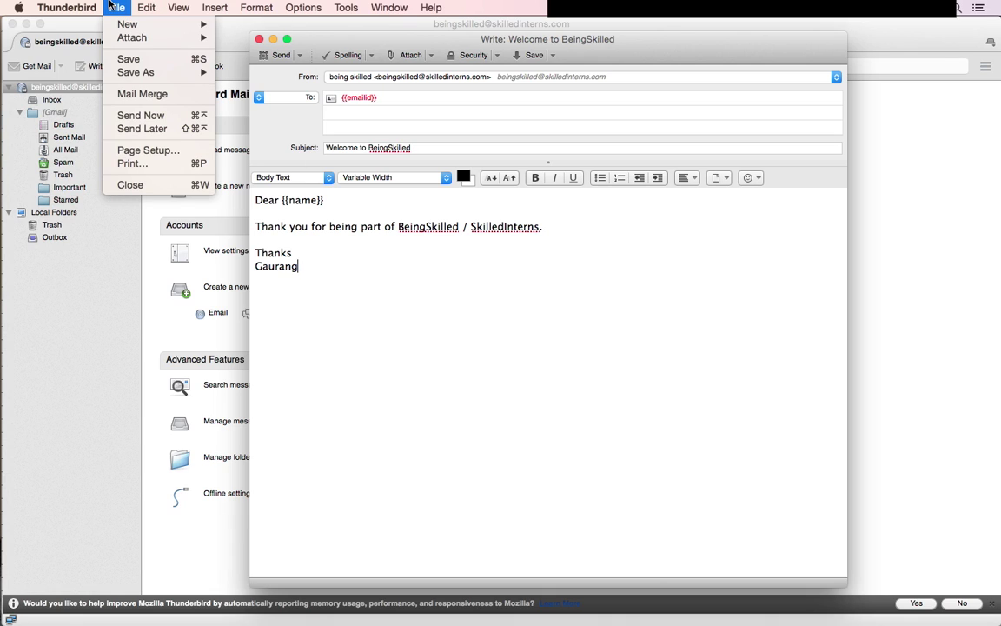
left_click(142, 94)
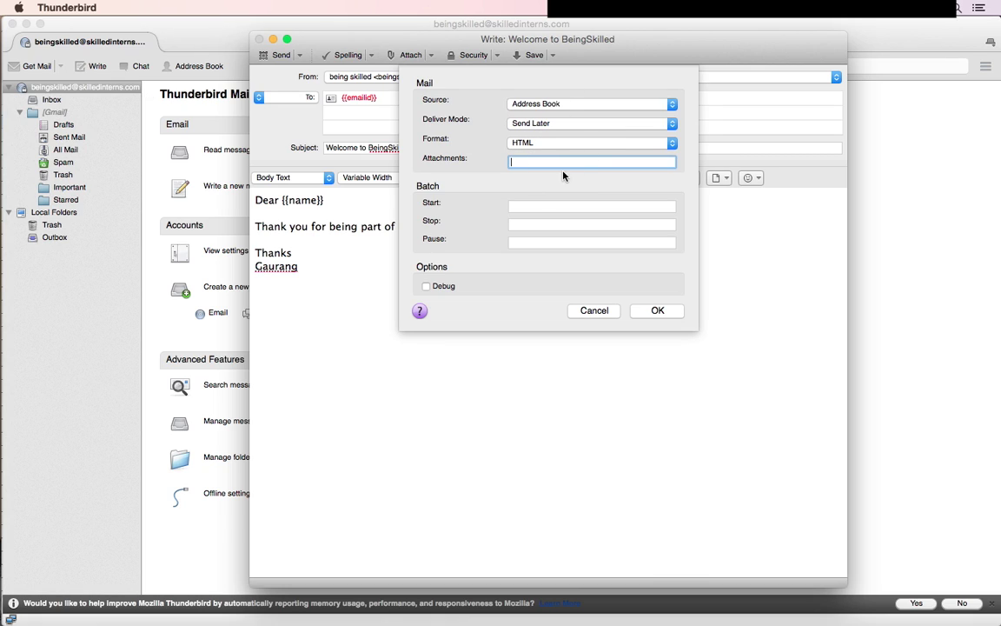
left_click(538, 126)
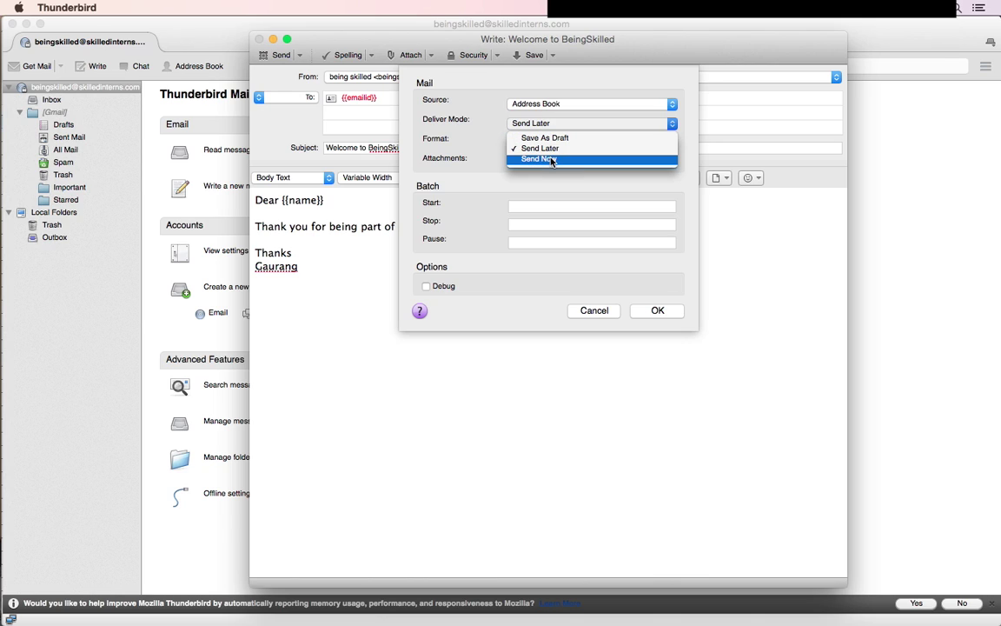
left_click(551, 160)
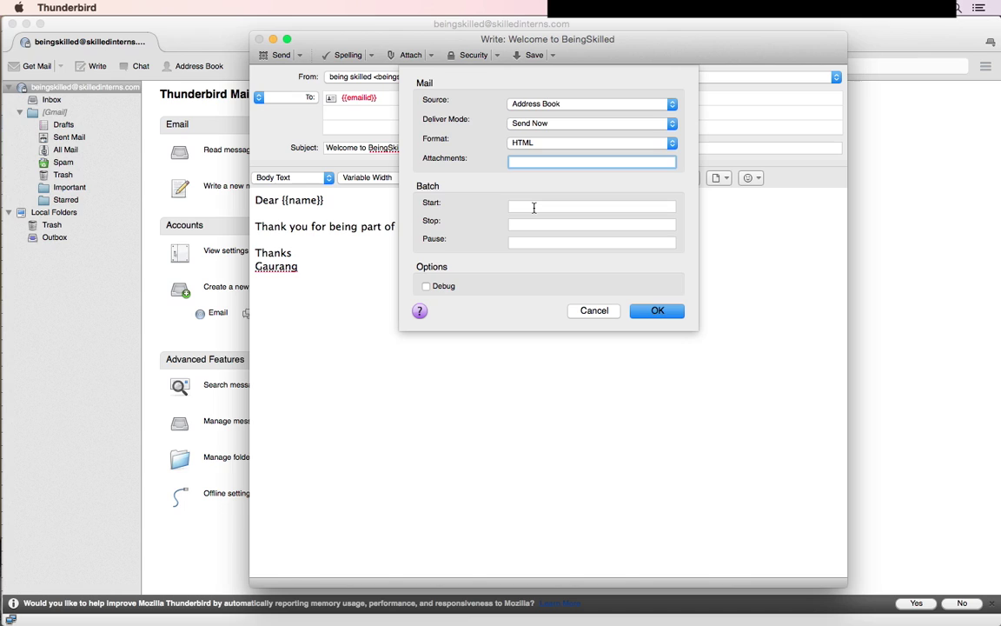
left_click(542, 104)
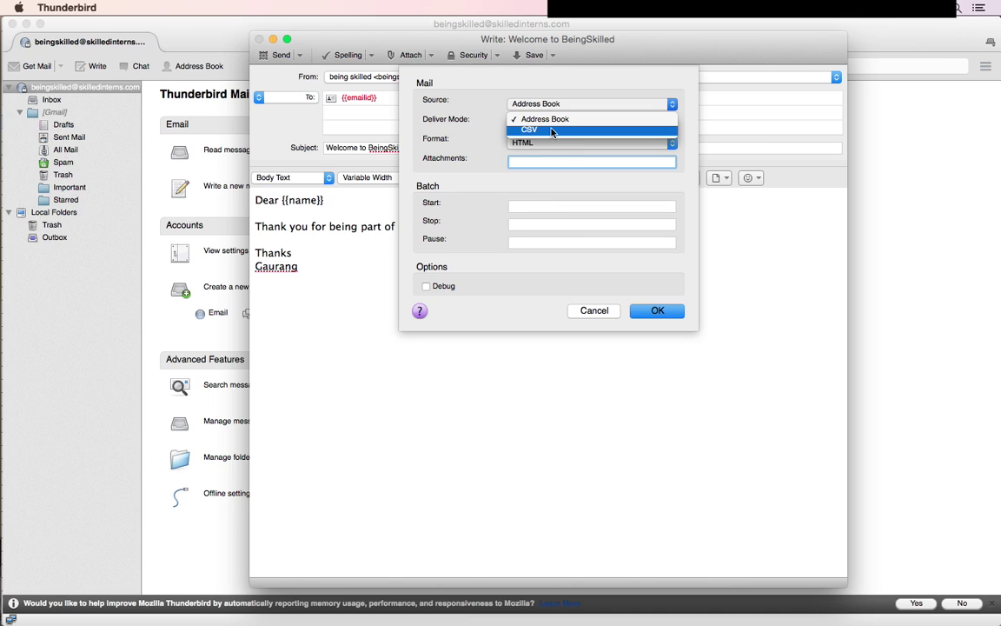
left_click(551, 132)
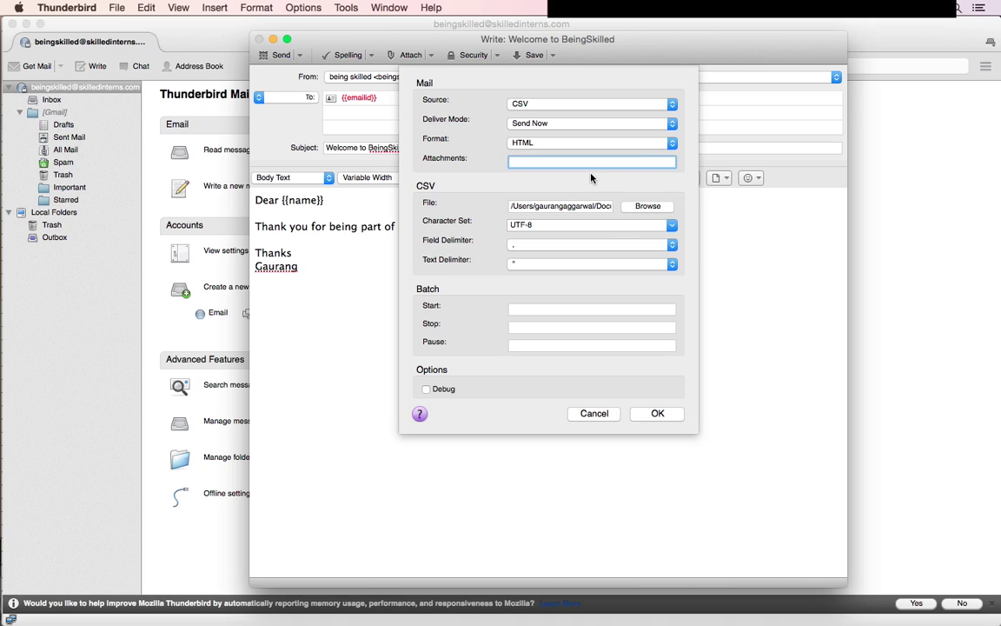
left_click(657, 414)
left_click(658, 417)
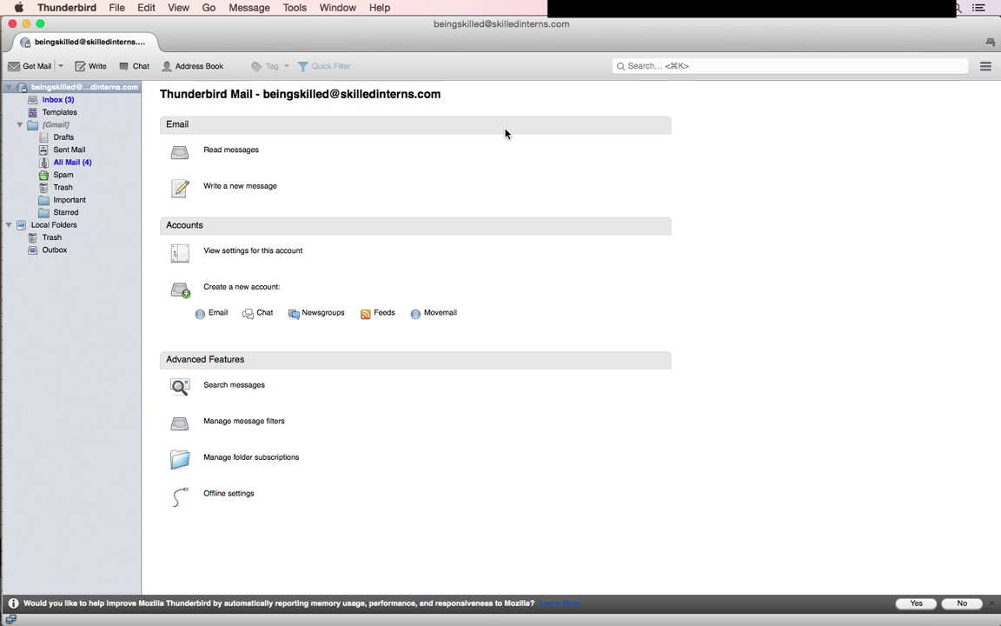
- Read through each Delivery Status Notification (Failure) bounce in the Inbox
left_click(96, 95)
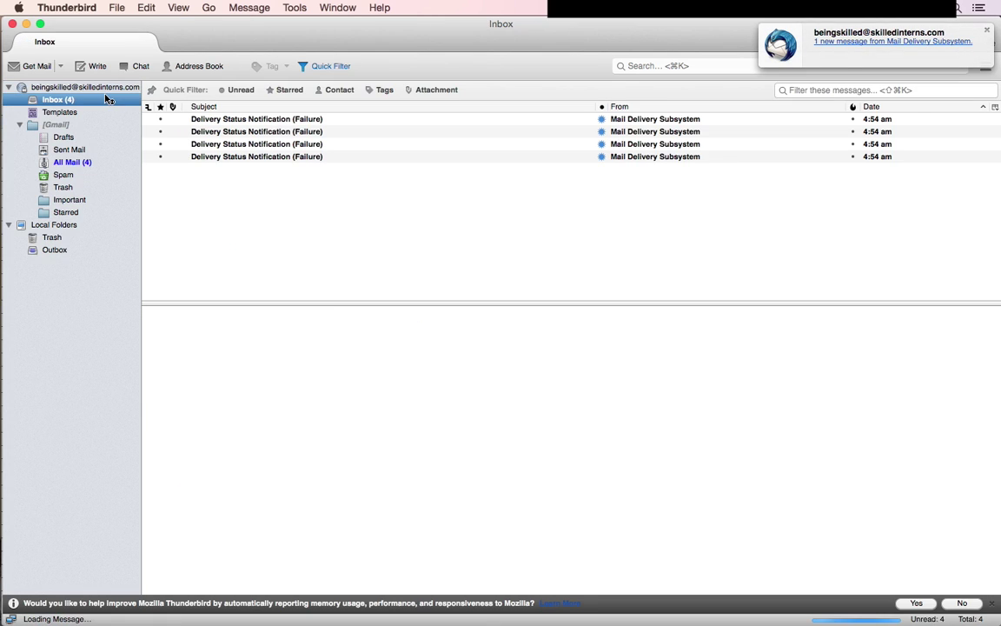
left_click(298, 135)
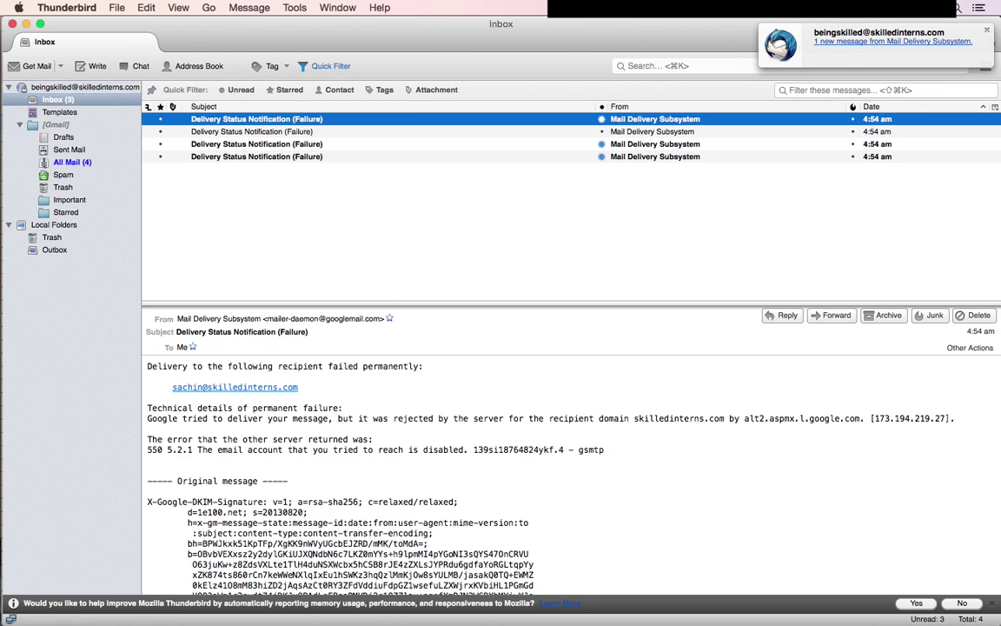
key("Up")
key("Down")
key("Down")
key("Down")
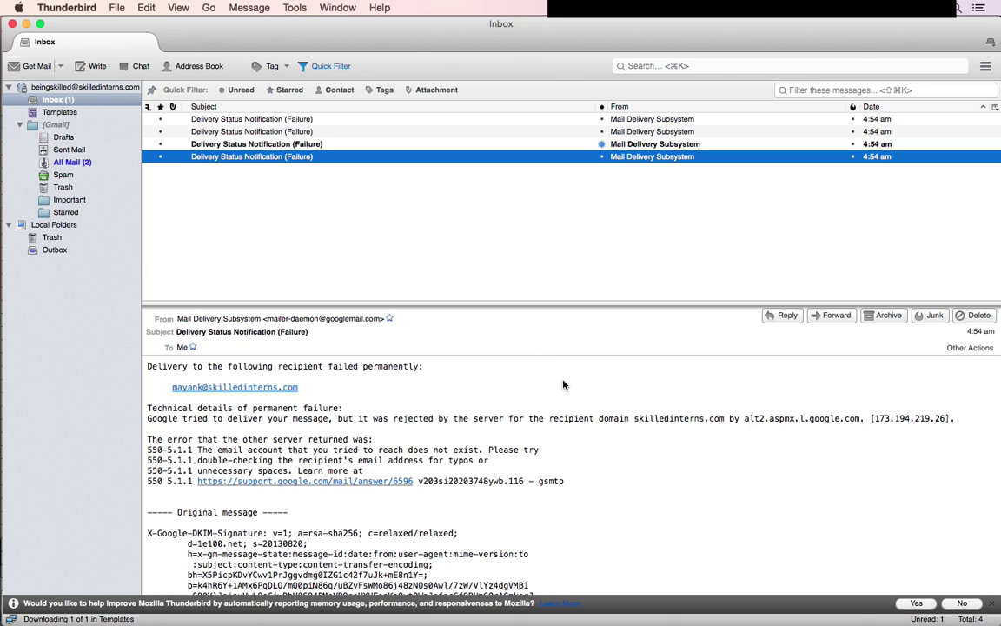
key("Up")
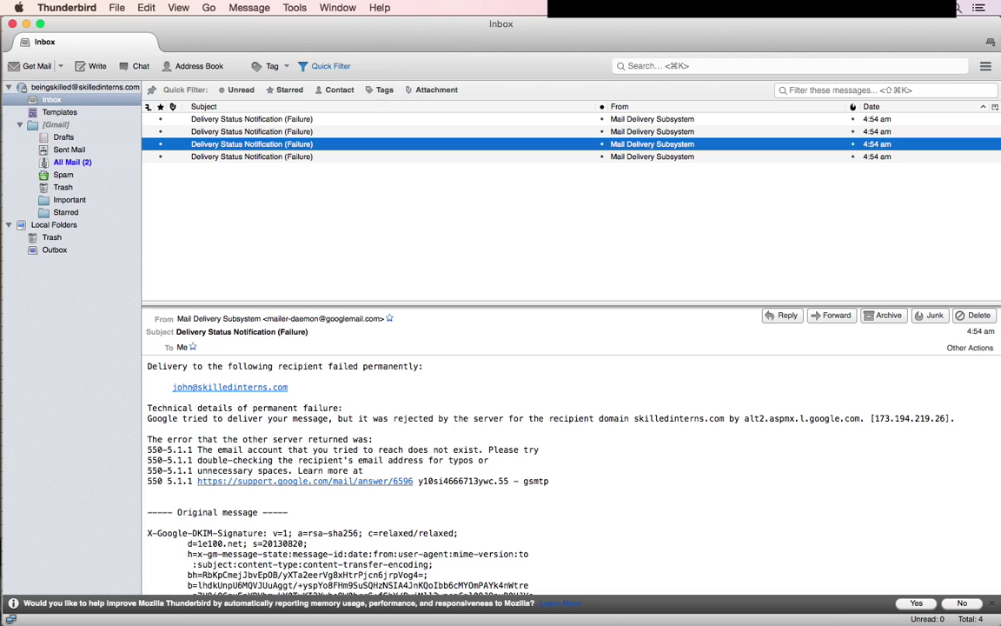
key("Up")
key("Up")
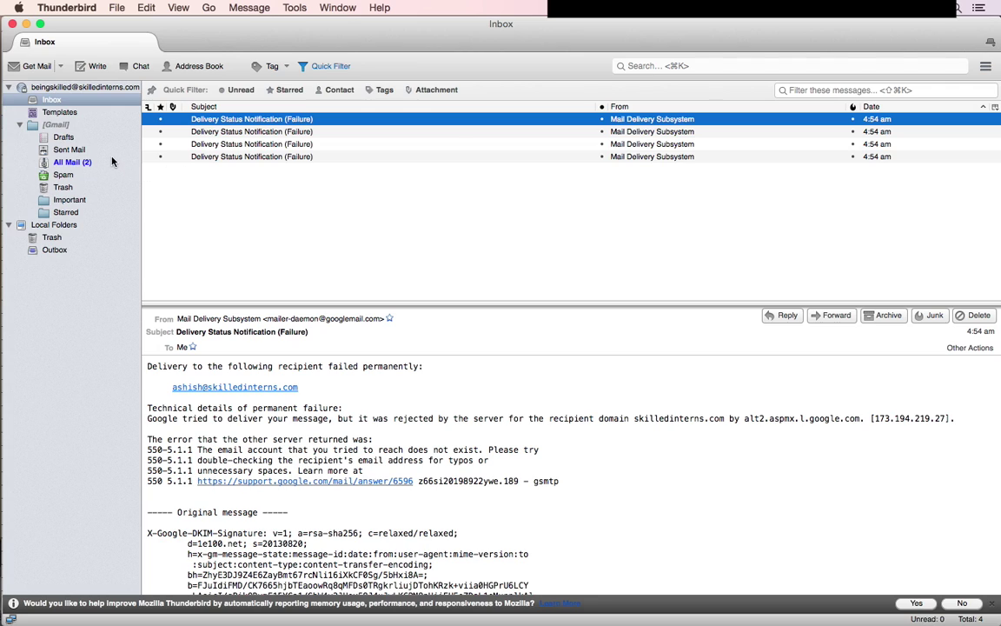
- Preview each 'Welcome to BeingSkilled' email in Sent Mail, confirming its personalised first-name greeting
left_click(70, 150)
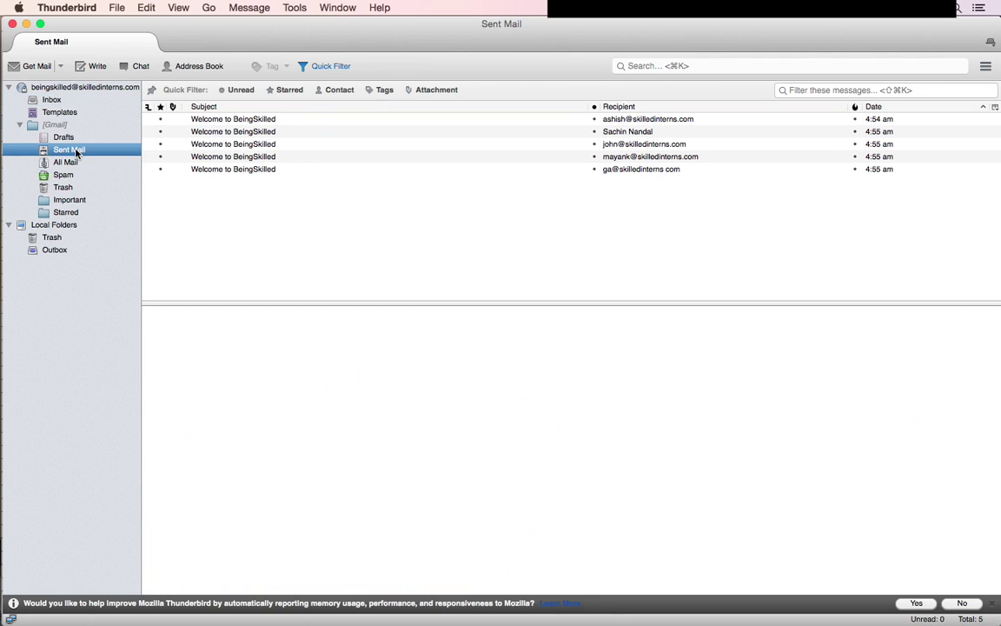
left_click(374, 156)
left_click(365, 169)
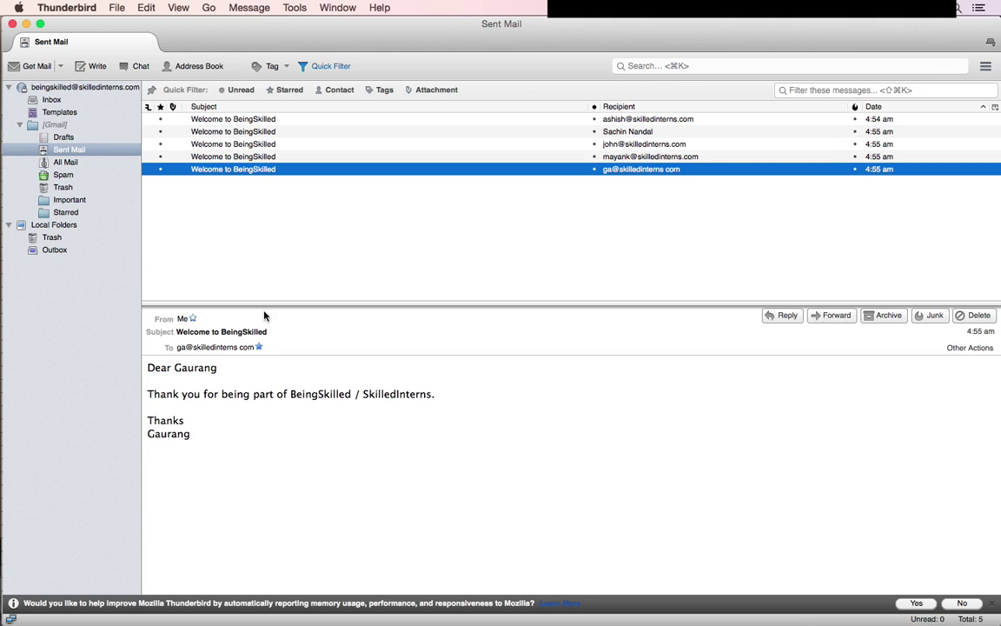
key("Up")
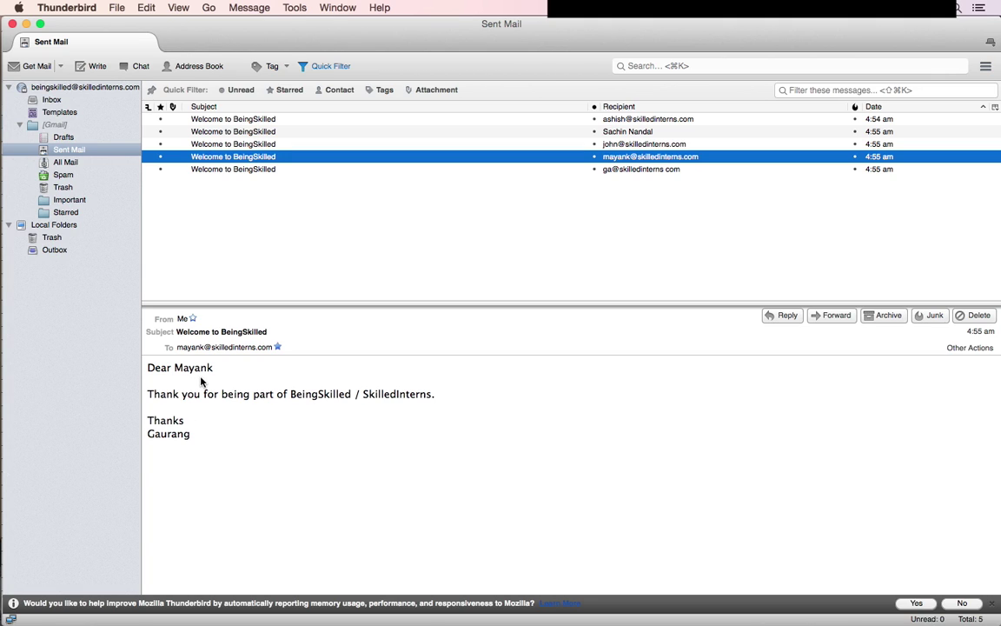
key("Up")
key("Up")
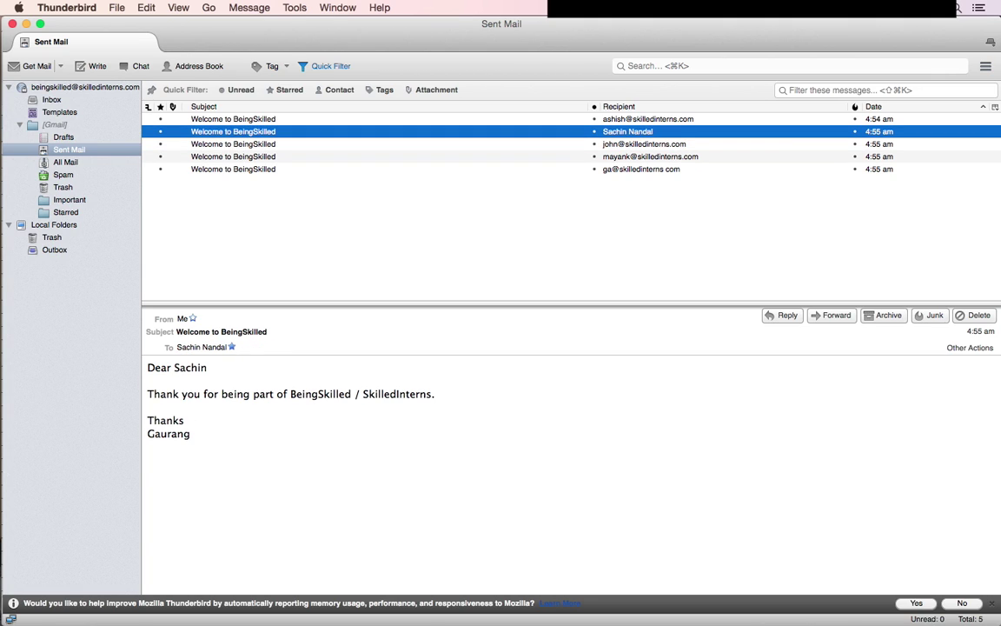
key("Up")
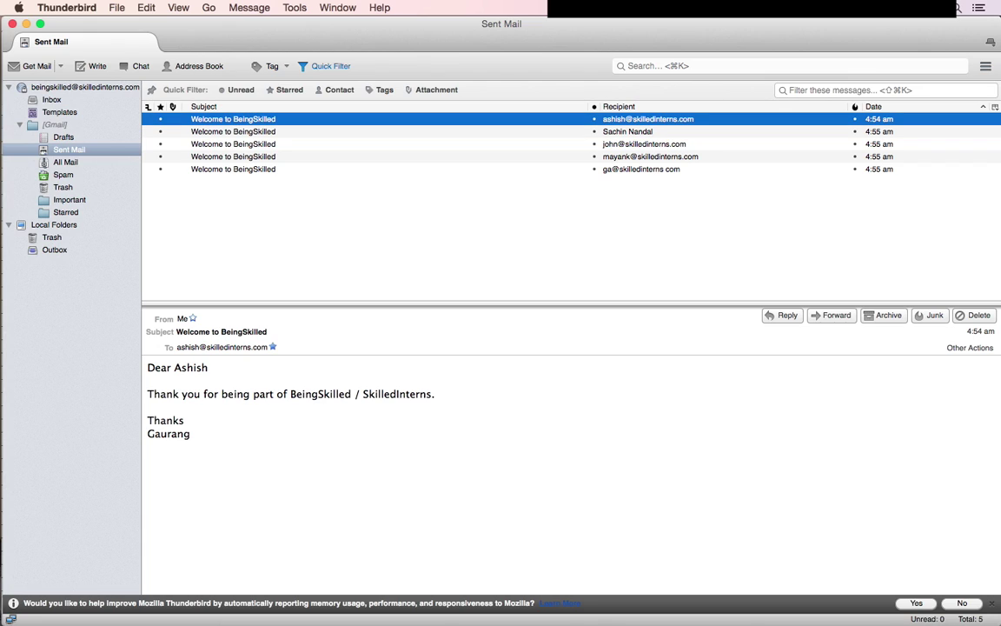